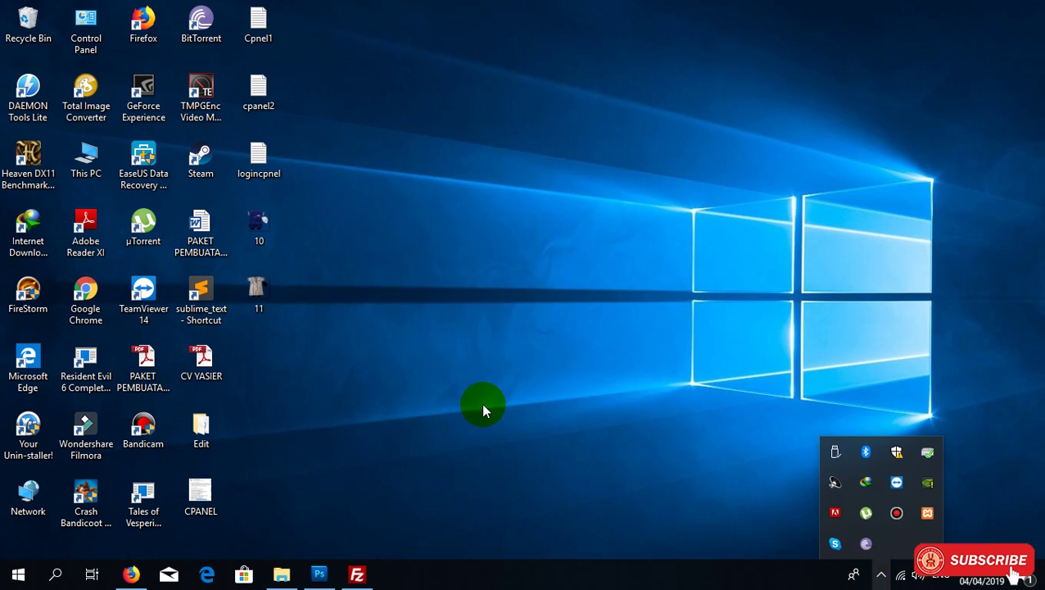
Step: Open WhatsApp Image 2019-03-26 at 11.24.53 from the Upload folder in Photoshop
{"action": "left_click", "coordinate": [280, 570]}
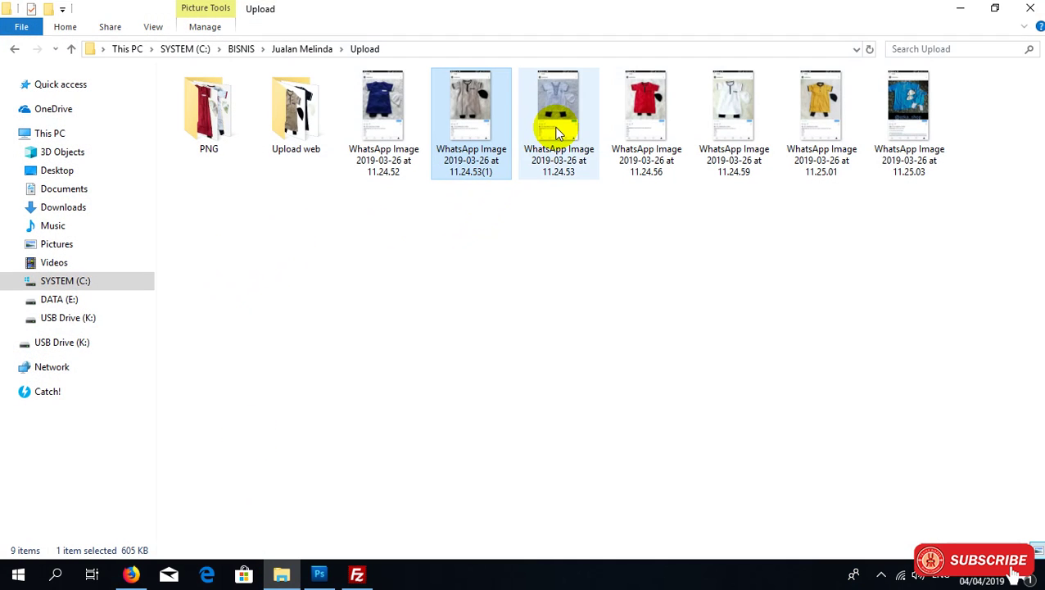
{"action": "left_click", "coordinate": [558, 119]}
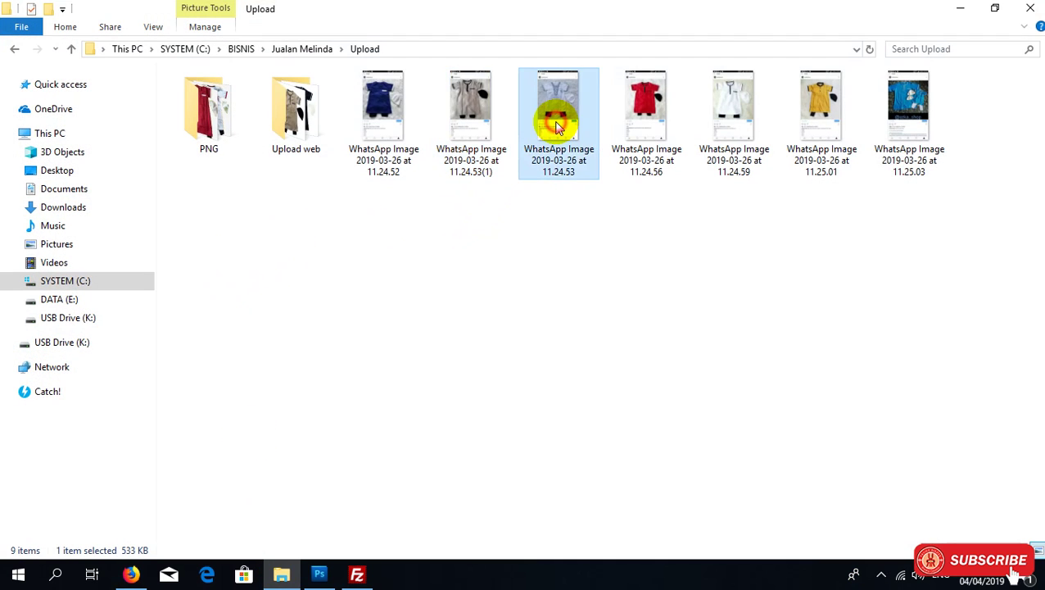
{"action": "mouse_move", "coordinate": [559, 104]}
{"action": "left_mouse_down"}
{"action": "mouse_move", "coordinate": [322, 578]}
{"action": "mouse_move", "coordinate": [366, 61]}
{"action": "left_mouse_up"}
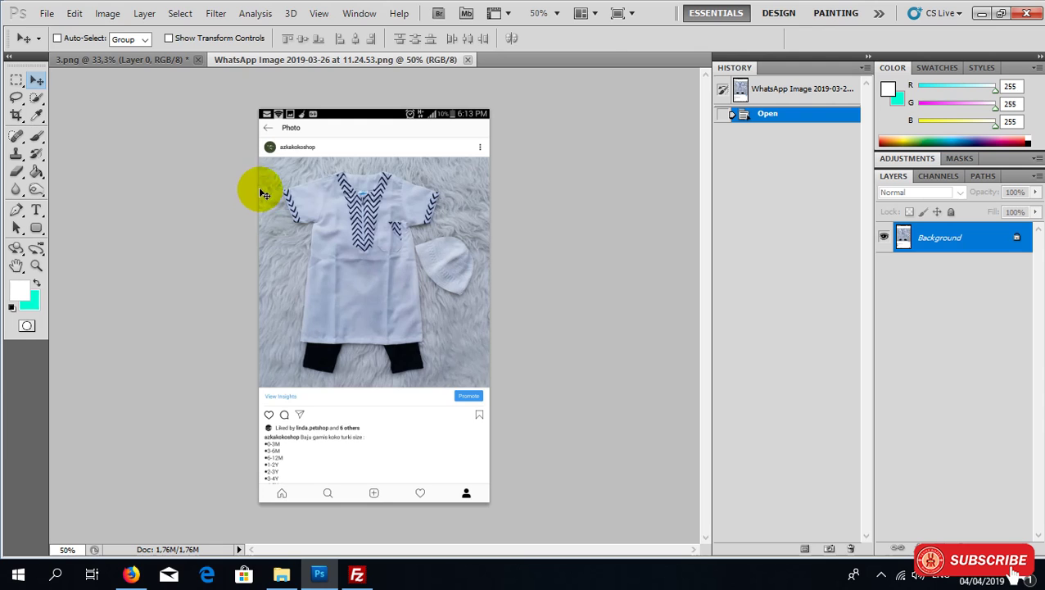
Step: Crop the screenshot to just the shirt-and-cap photo, dropping the header and caption, and fit it to the window
{"action": "left_click", "coordinate": [16, 115]}
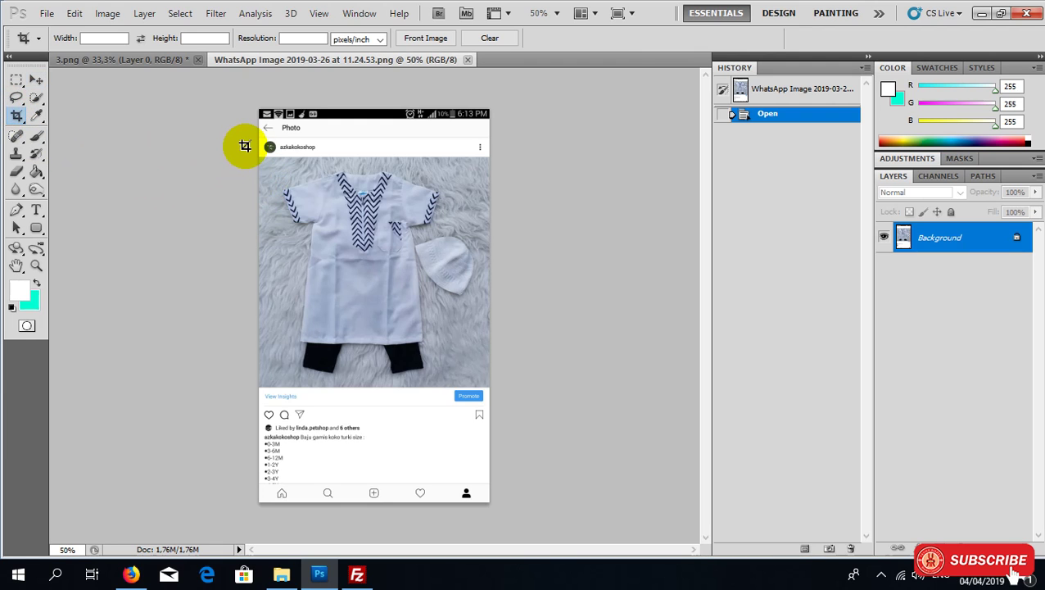
{"action": "mouse_move", "coordinate": [244, 148]}
{"action": "left_mouse_down"}
{"action": "mouse_move", "coordinate": [474, 381]}
{"action": "mouse_move", "coordinate": [504, 386]}
{"action": "left_mouse_up"}
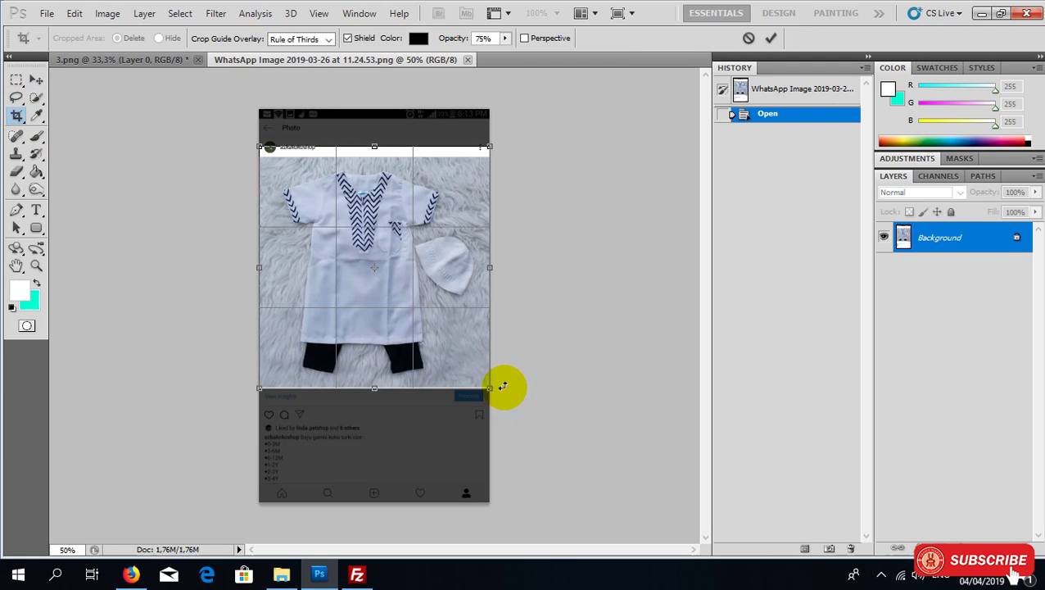
{"action": "left_click_drag", "start_coordinate": [375, 145], "coordinate": [375, 157]}
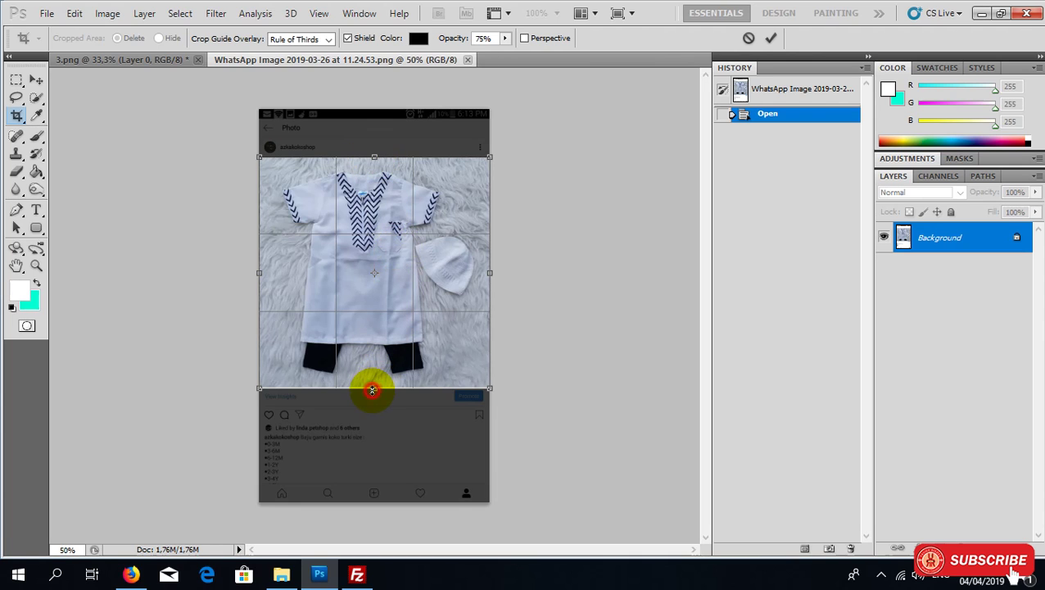
{"action": "left_click_drag", "start_coordinate": [373, 389], "coordinate": [373, 385]}
{"action": "right_click", "coordinate": [373, 291]}
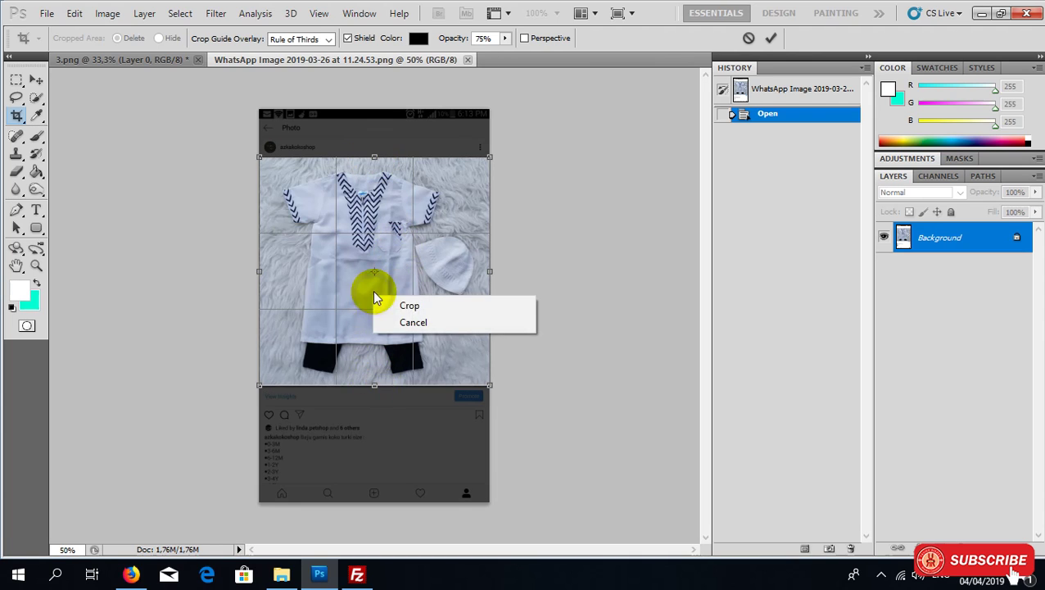
{"action": "left_click", "coordinate": [395, 303]}
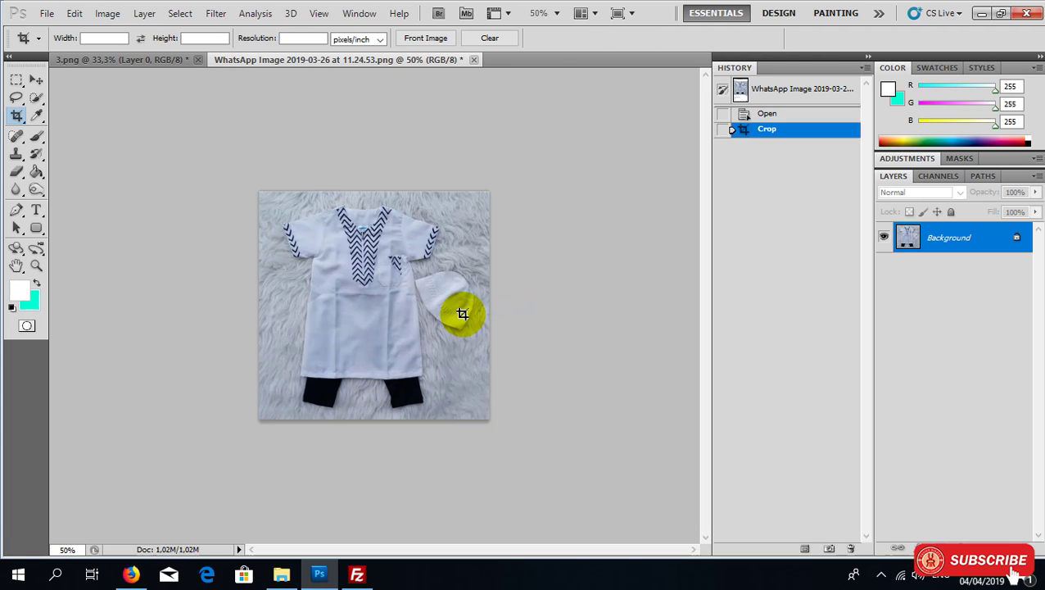
{"action": "key", "text": "ctrl+0"}
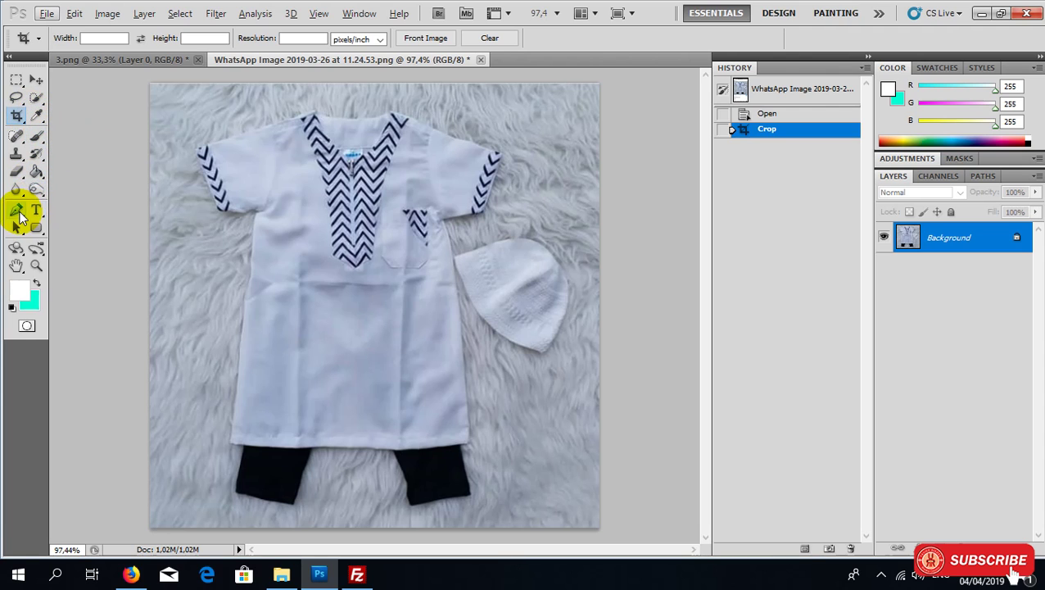
Step: Start a pen path at the left sleeve and trace along the left shoulder to the collar
{"action": "left_click", "coordinate": [16, 210]}
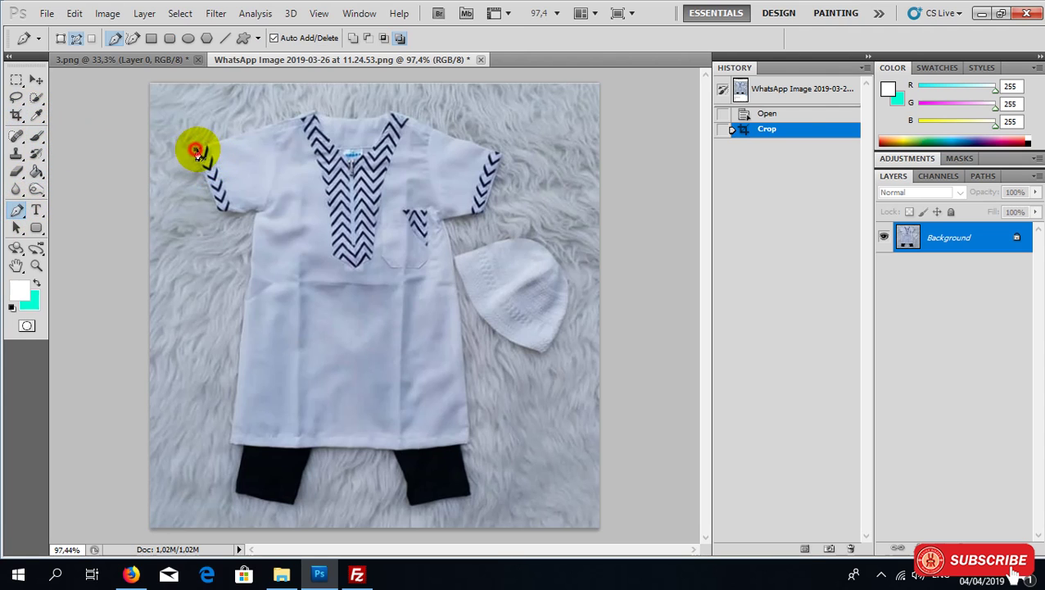
{"action": "left_click", "coordinate": [197, 149]}
{"action": "left_click", "coordinate": [222, 140]}
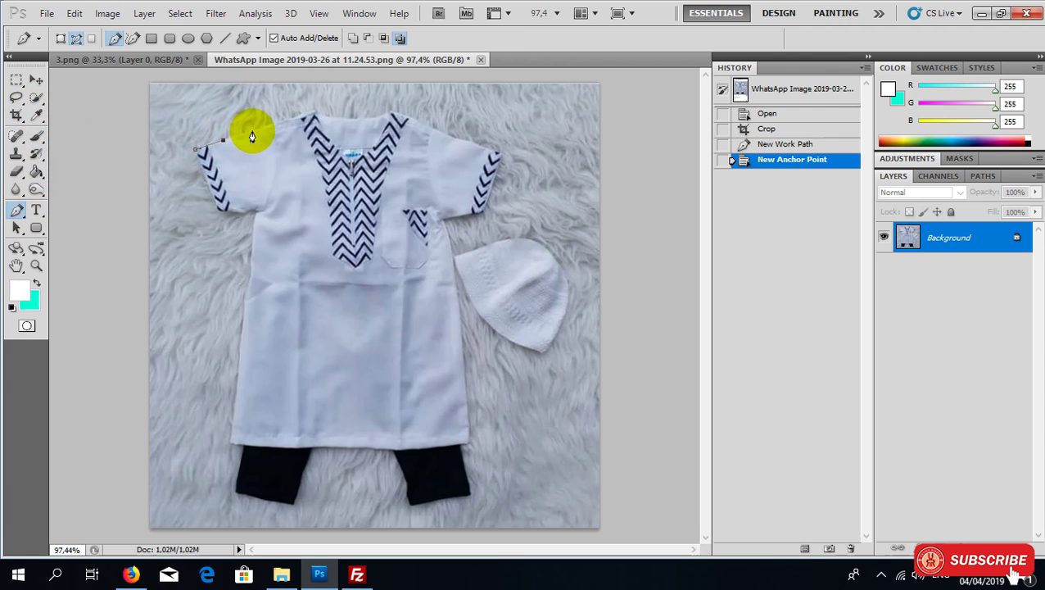
{"action": "left_click", "coordinate": [256, 129]}
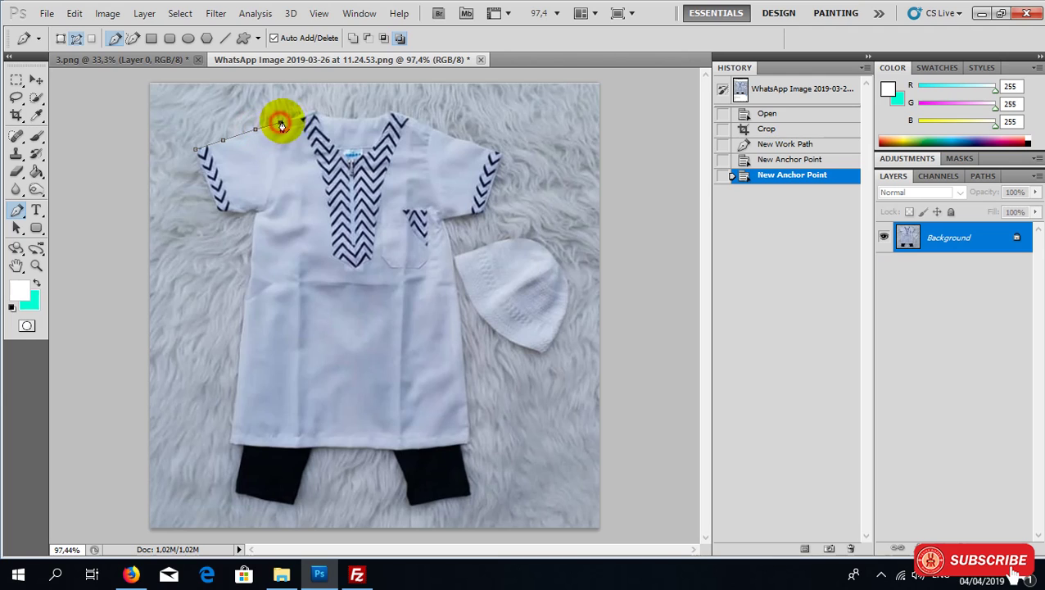
{"action": "left_click", "coordinate": [281, 121]}
{"action": "left_click", "coordinate": [288, 122]}
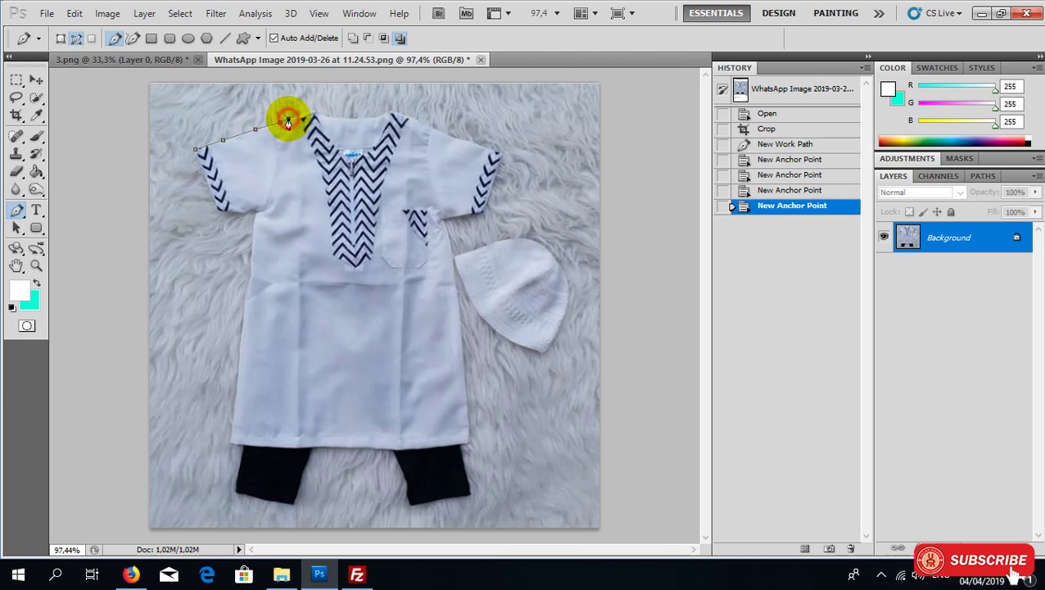
{"action": "left_click", "coordinate": [298, 119]}
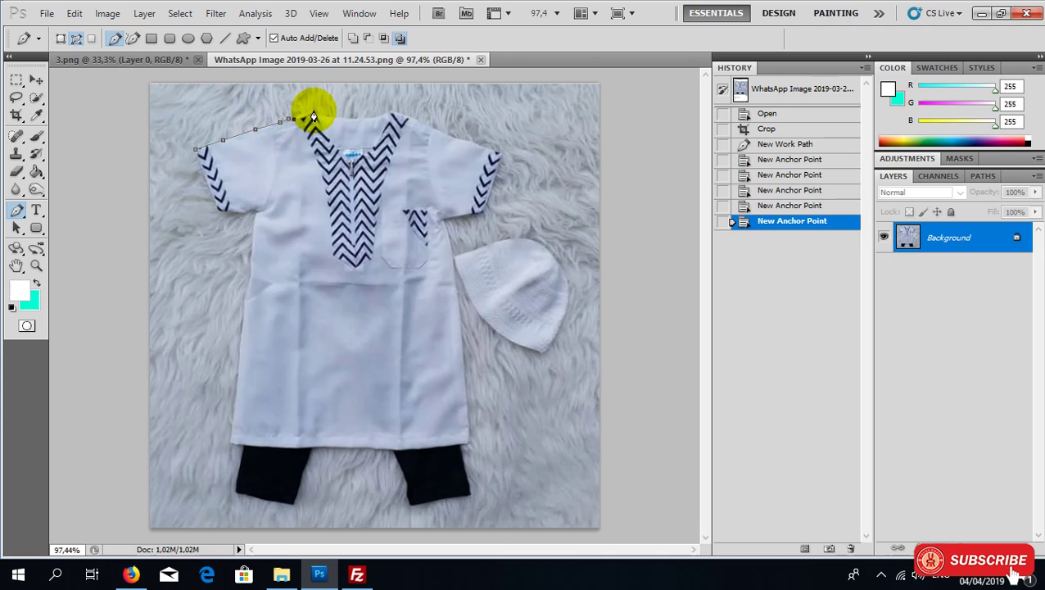
{"action": "left_click", "coordinate": [313, 116]}
{"action": "left_click", "coordinate": [323, 118]}
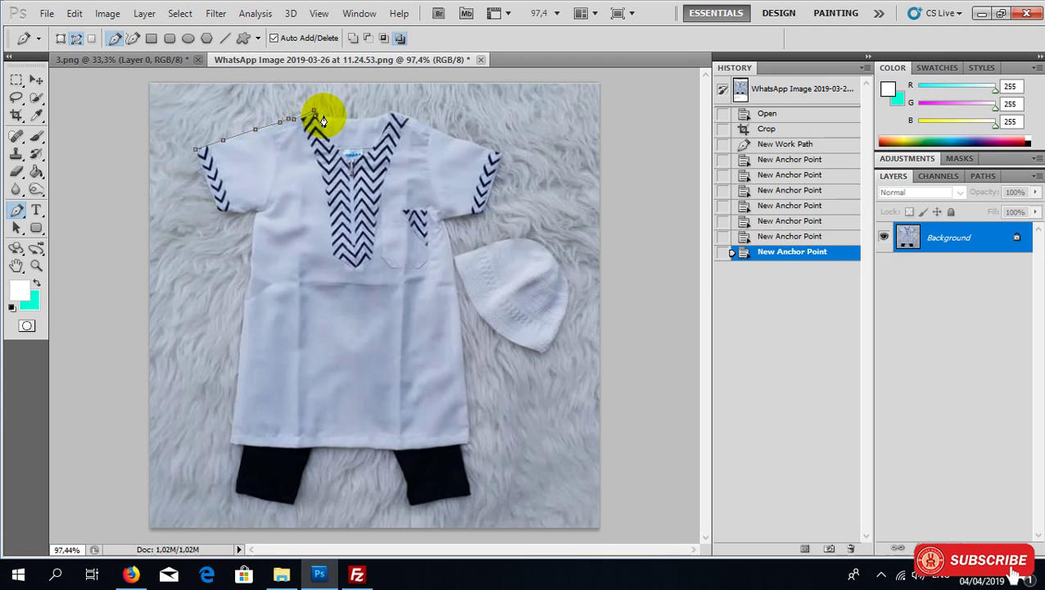
{"action": "left_click", "coordinate": [325, 120]}
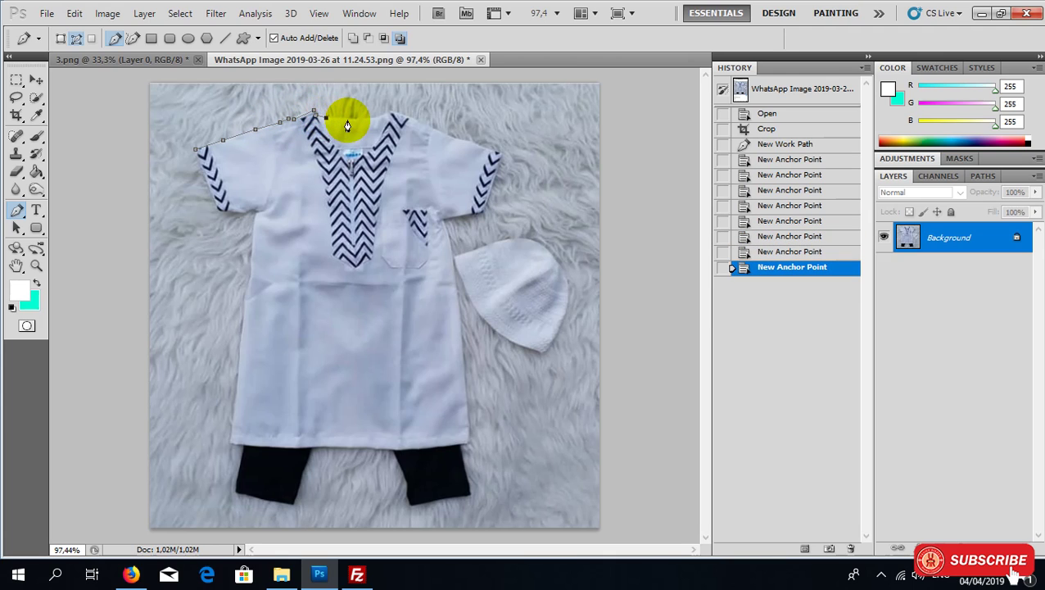
Step: Continue the path across the collar and right shoulder down to the right sleeve cuff
{"action": "left_click", "coordinate": [348, 120]}
{"action": "left_click", "coordinate": [365, 119]}
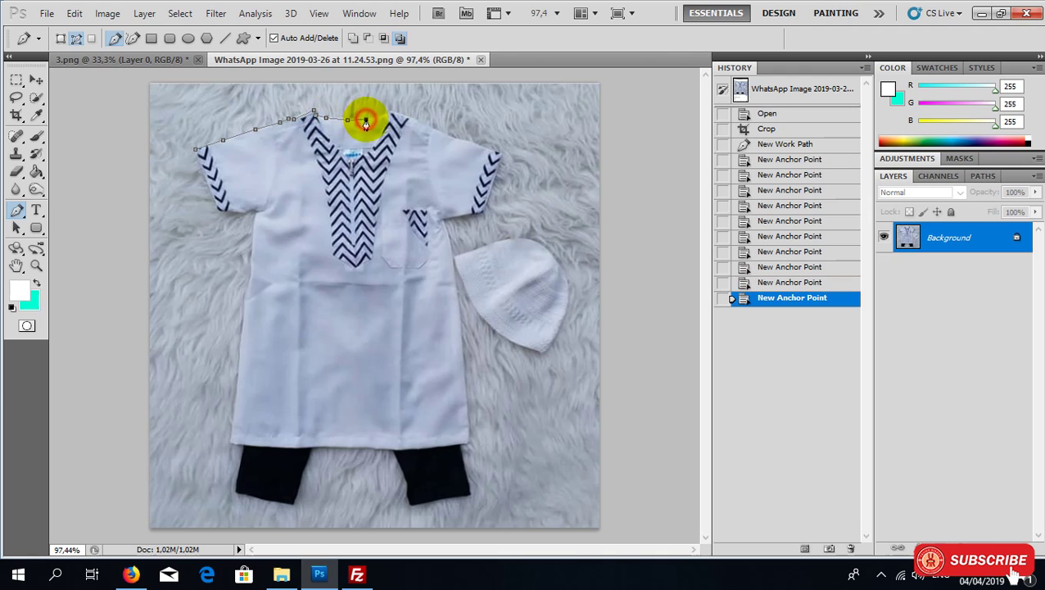
{"action": "left_click", "coordinate": [378, 118]}
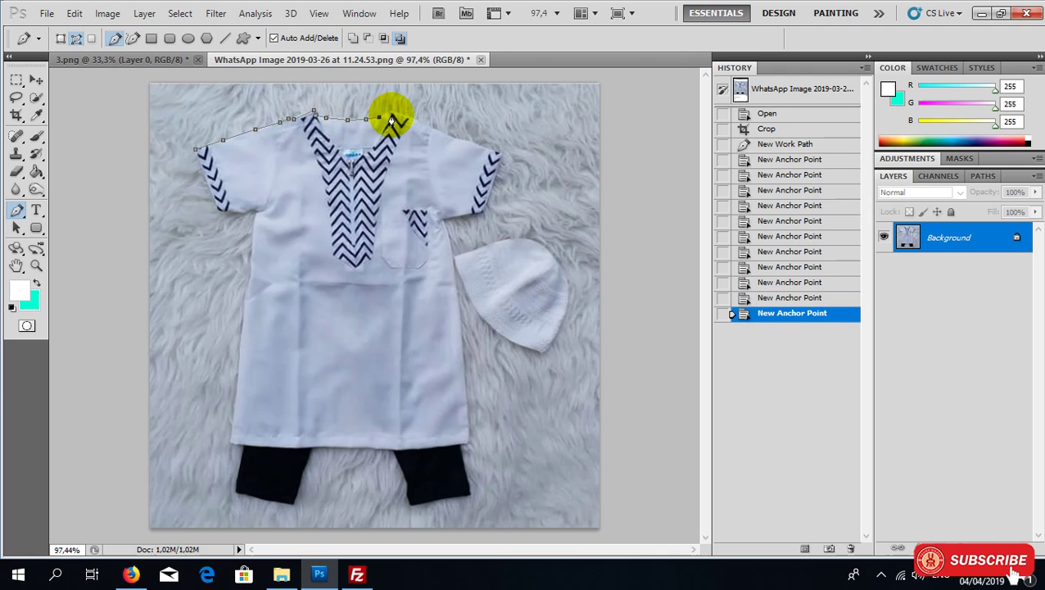
{"action": "left_click", "coordinate": [391, 118]}
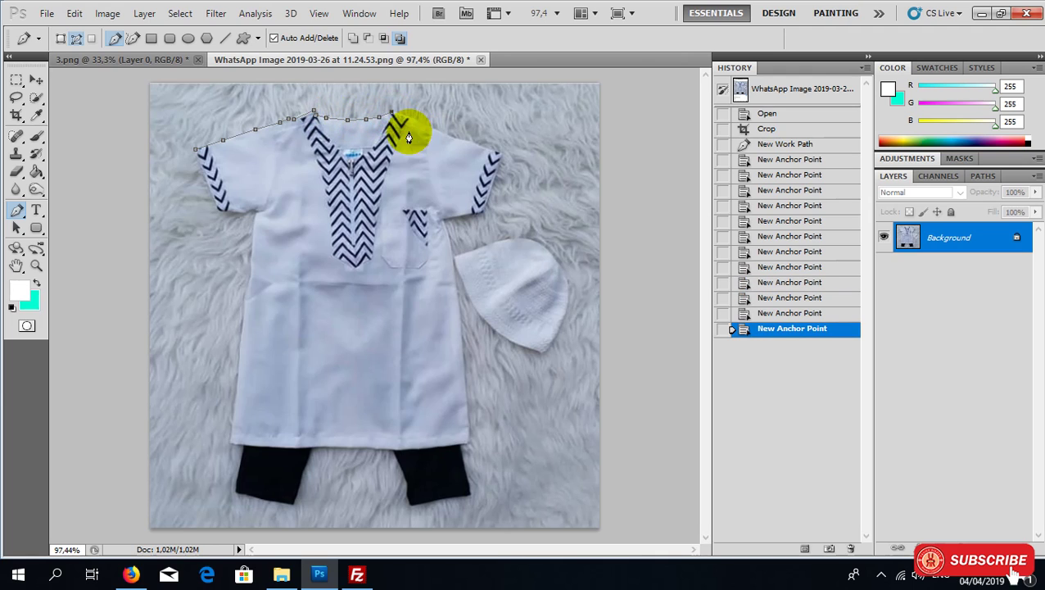
{"action": "left_click", "coordinate": [412, 121]}
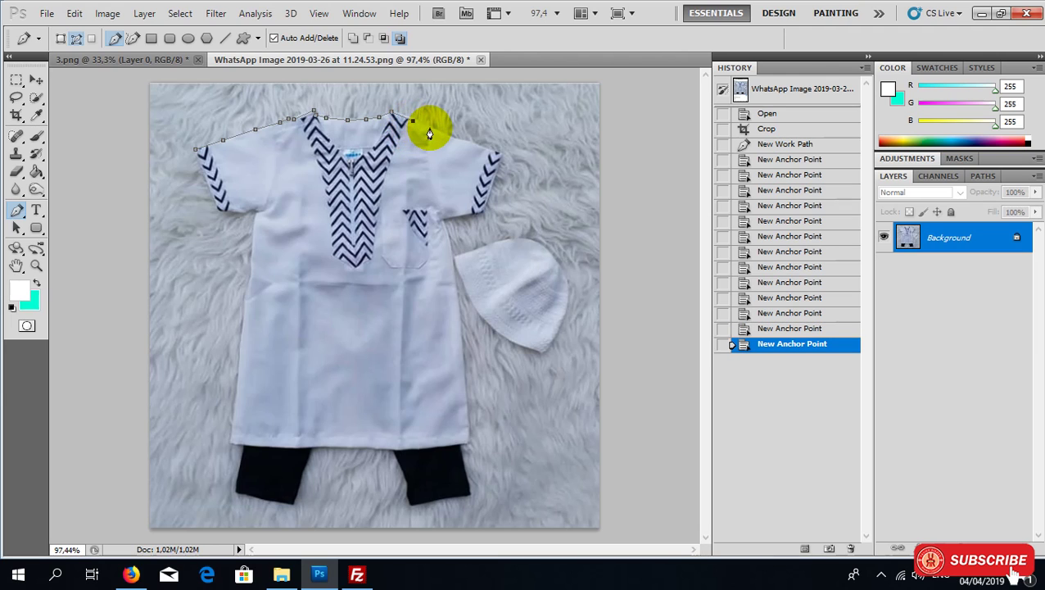
{"action": "left_click", "coordinate": [429, 129]}
{"action": "left_click", "coordinate": [448, 136]}
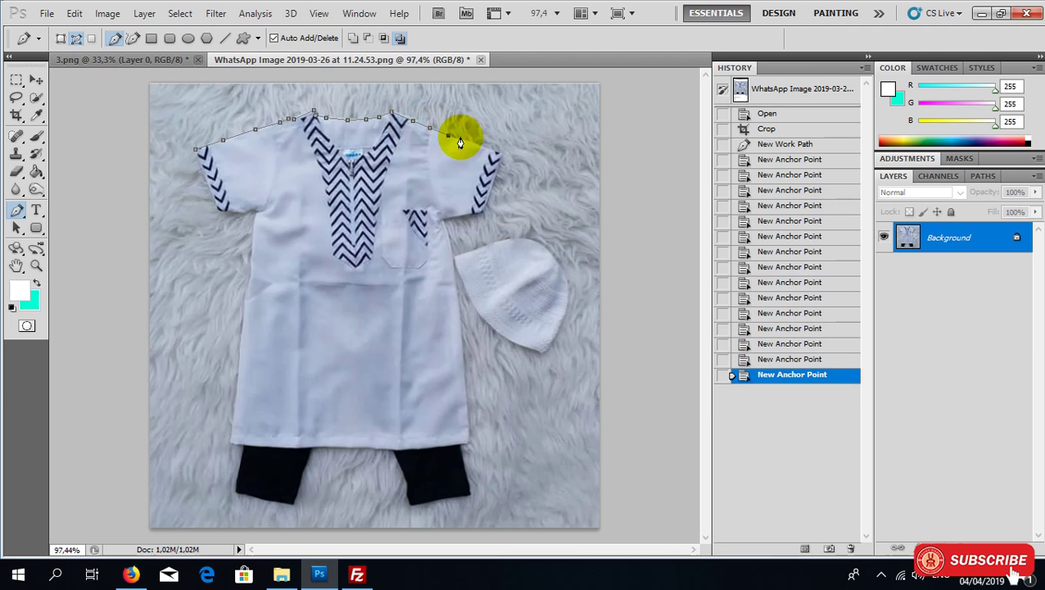
{"action": "left_click", "coordinate": [467, 141]}
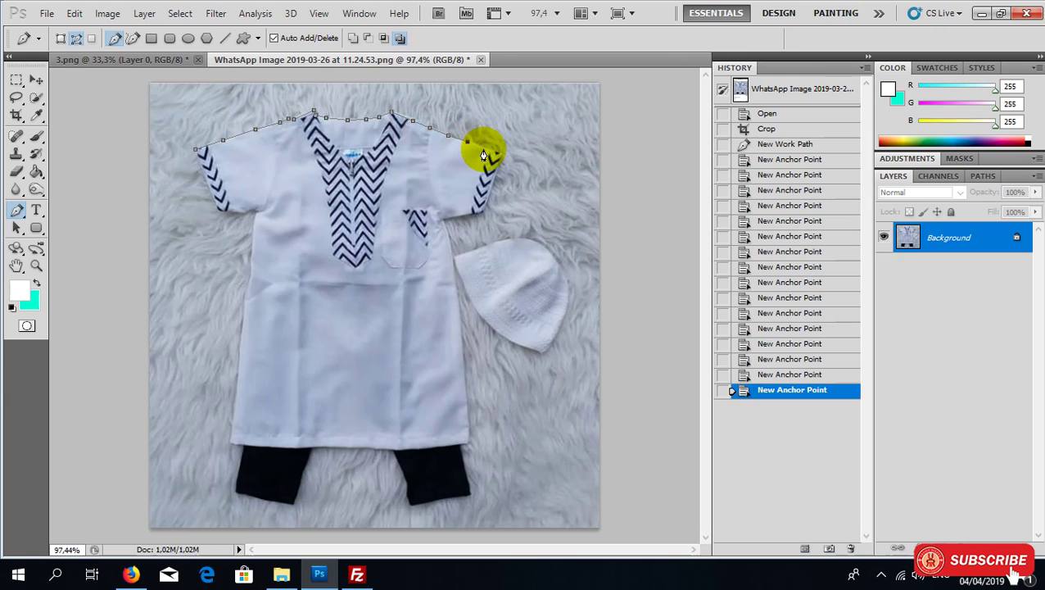
{"action": "left_click", "coordinate": [486, 155]}
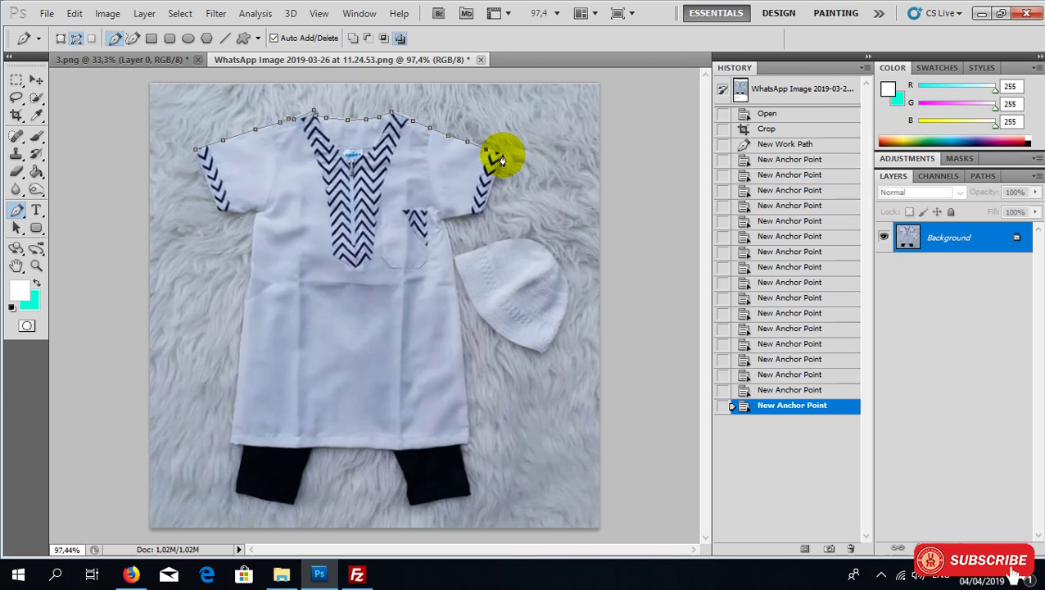
{"action": "left_click", "coordinate": [501, 155]}
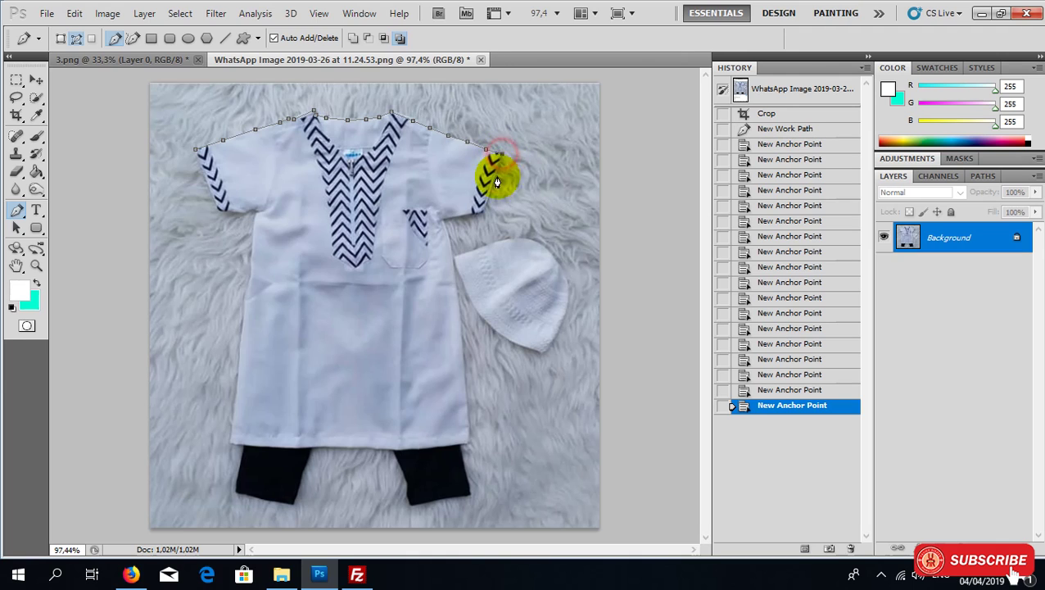
{"action": "left_click", "coordinate": [493, 187]}
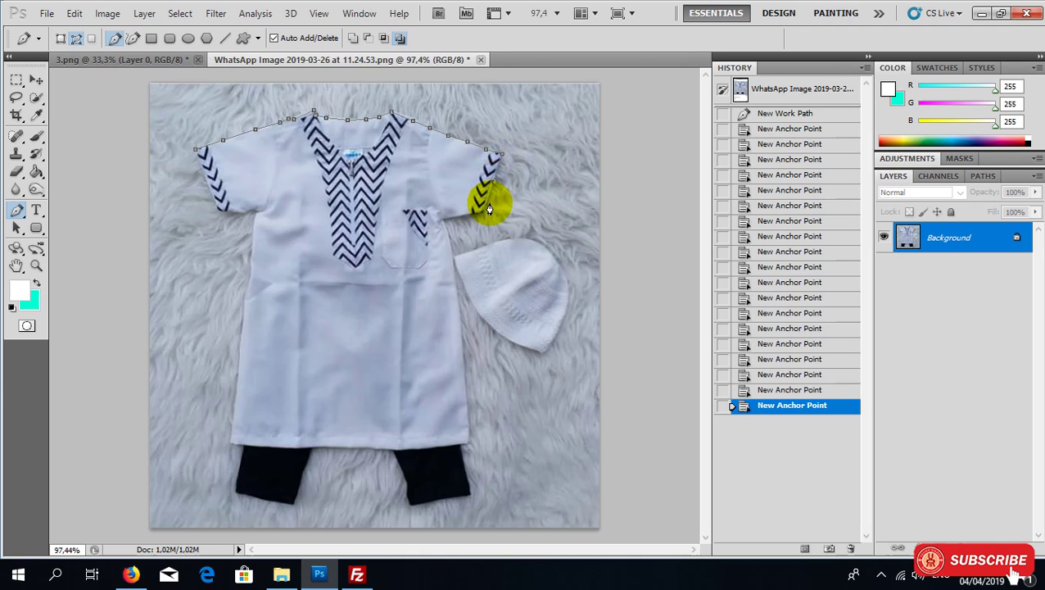
Step: Extend the path under the right sleeve into the underarm and down the shirt's right side
{"action": "left_click", "coordinate": [484, 212]}
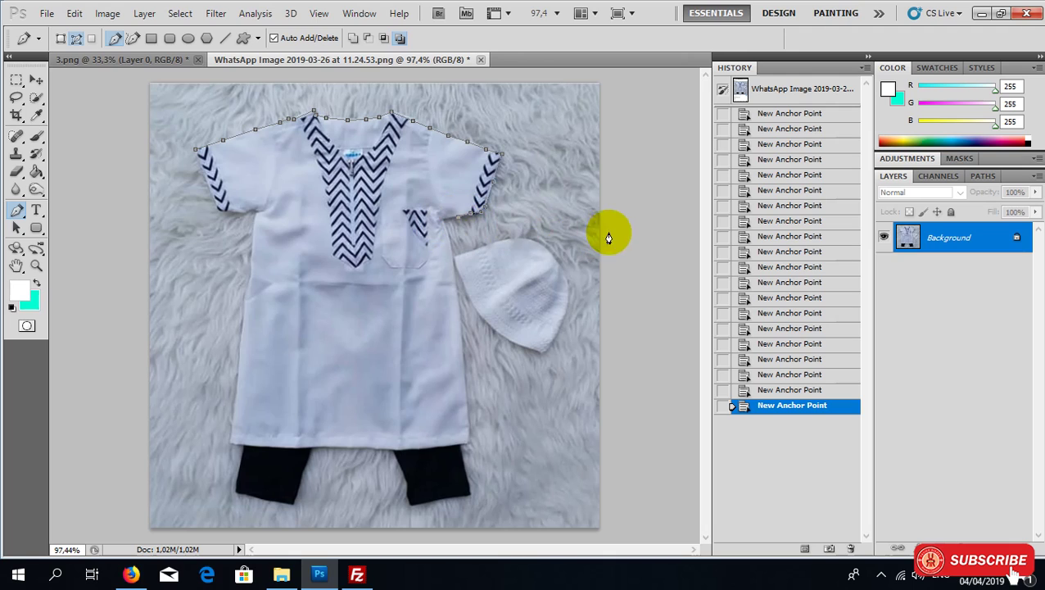
{"action": "left_click", "coordinate": [449, 242]}
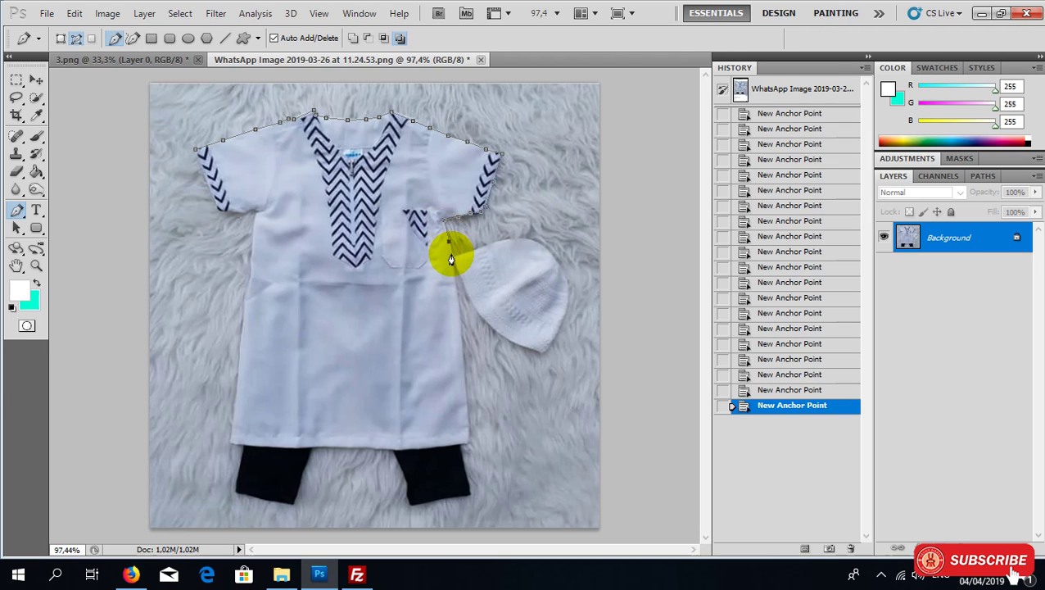
{"action": "left_click", "coordinate": [451, 255]}
{"action": "left_click", "coordinate": [455, 288]}
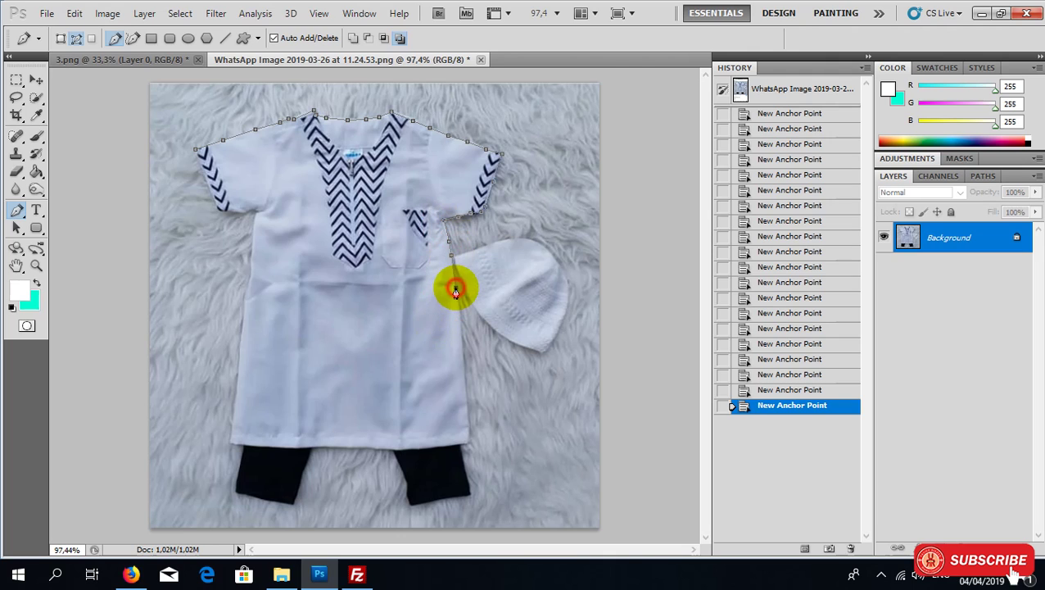
{"action": "left_click", "coordinate": [460, 341]}
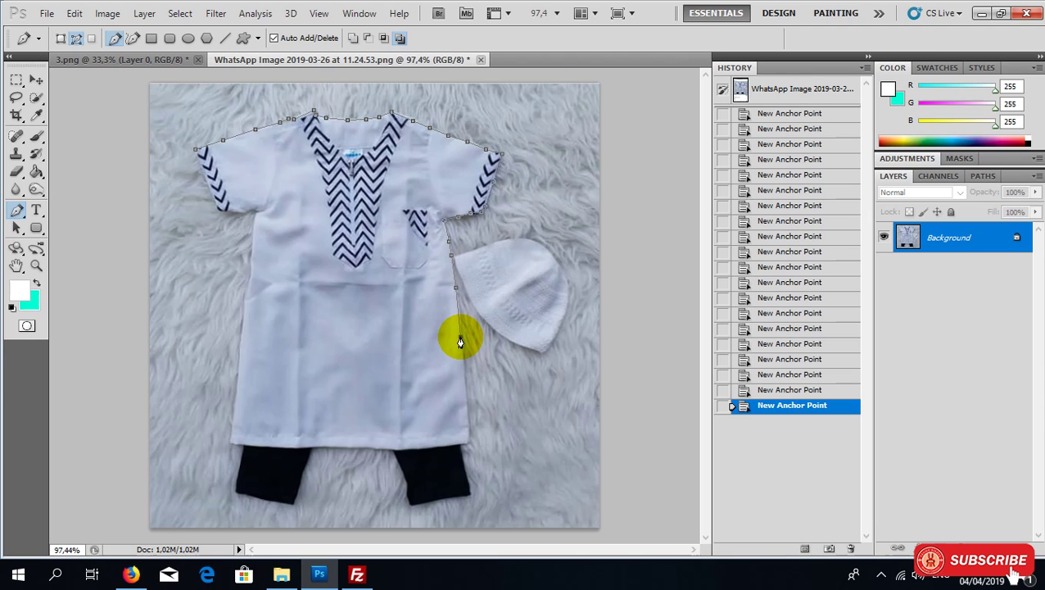
Step: Trace the path down the right edge to the hem and around the right pant leg
{"action": "scroll", "coordinate": [509, 361], "scroll_direction": "up", "scroll_amount": 1}
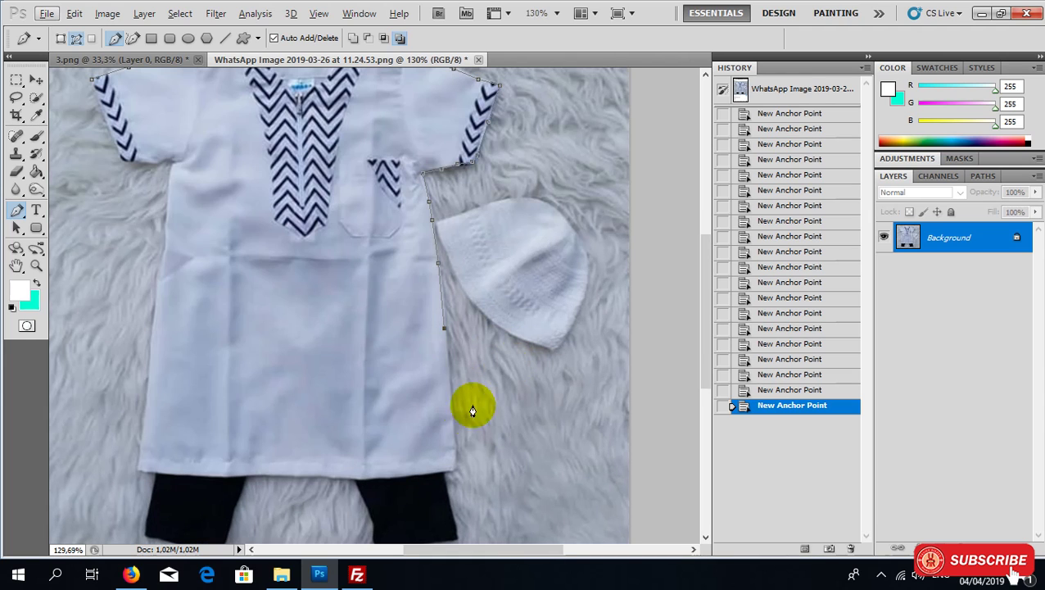
{"action": "left_click", "coordinate": [452, 407]}
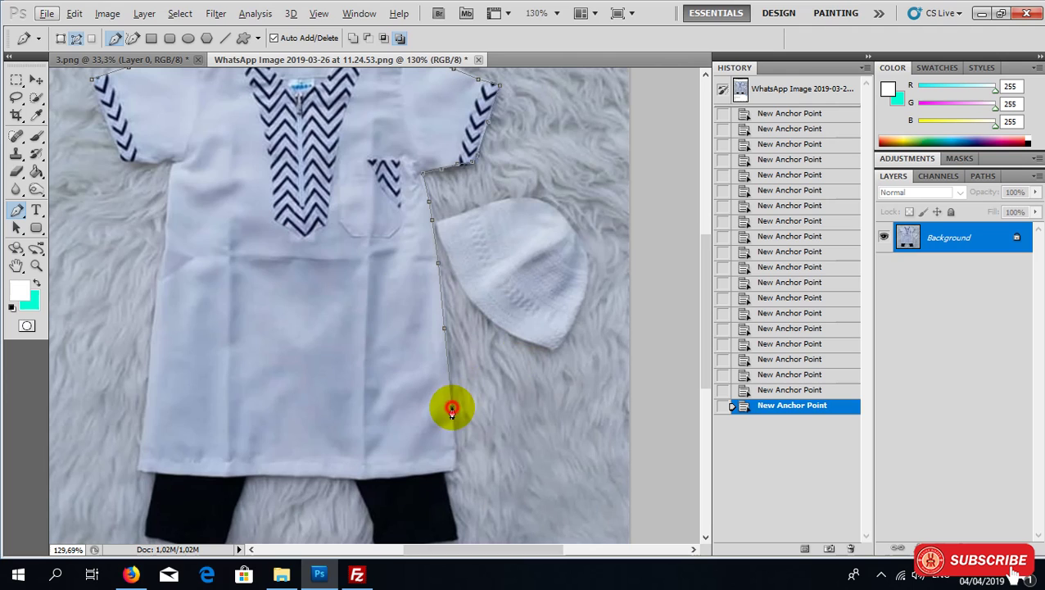
{"action": "left_click", "coordinate": [455, 457]}
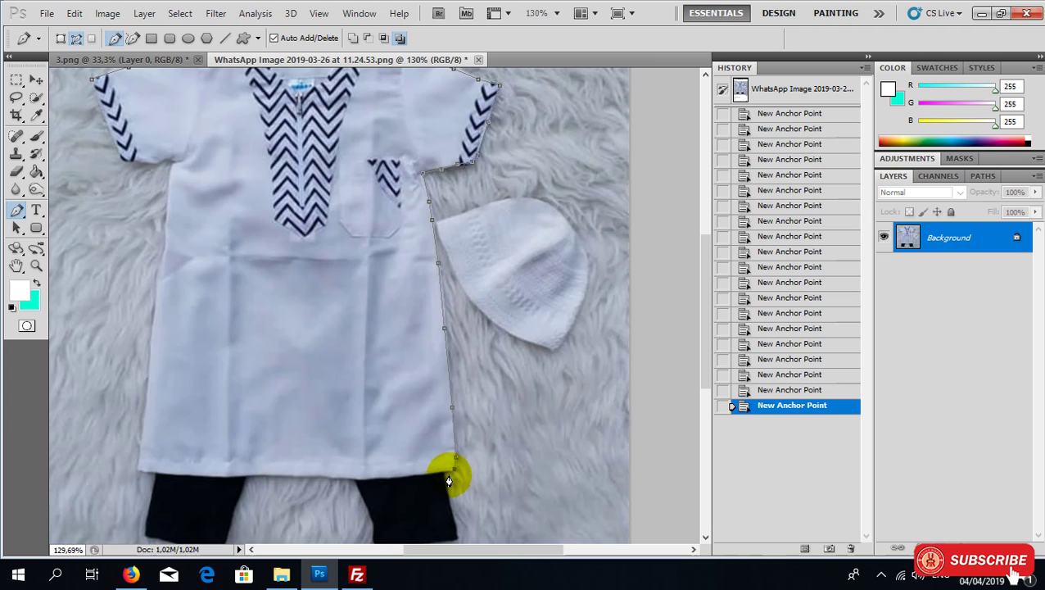
{"action": "scroll", "coordinate": [443, 478], "scroll_direction": "down", "scroll_amount": 2}
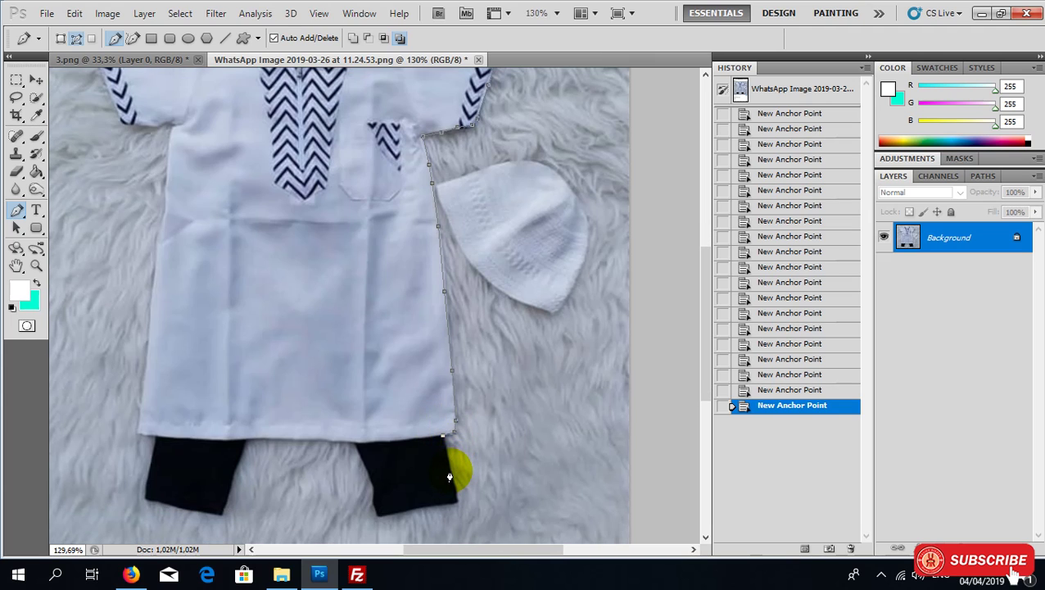
{"action": "left_click", "coordinate": [450, 471]}
{"action": "left_click", "coordinate": [455, 494]}
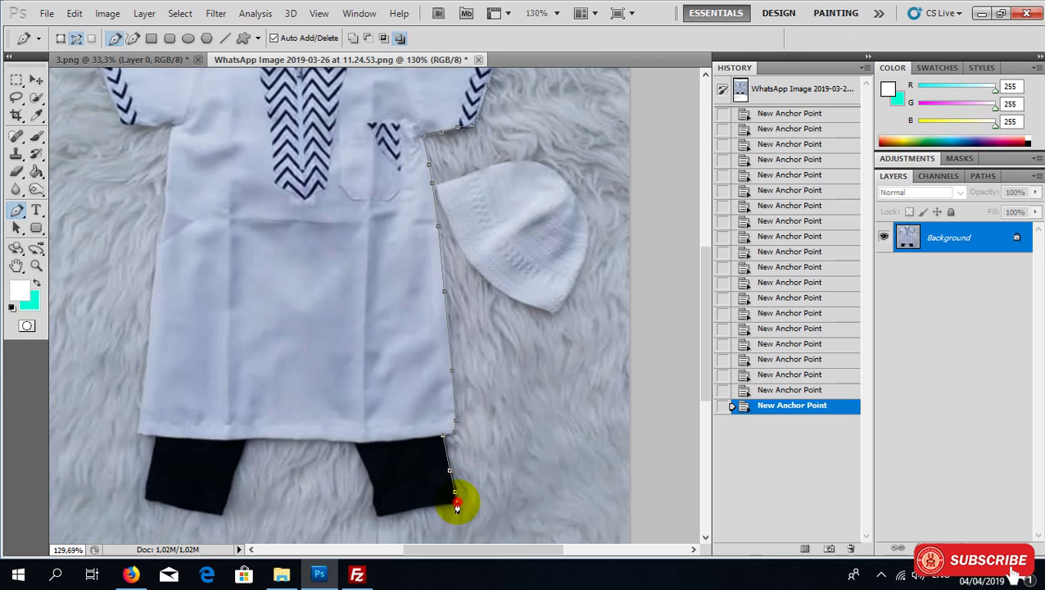
{"action": "left_click", "coordinate": [426, 506]}
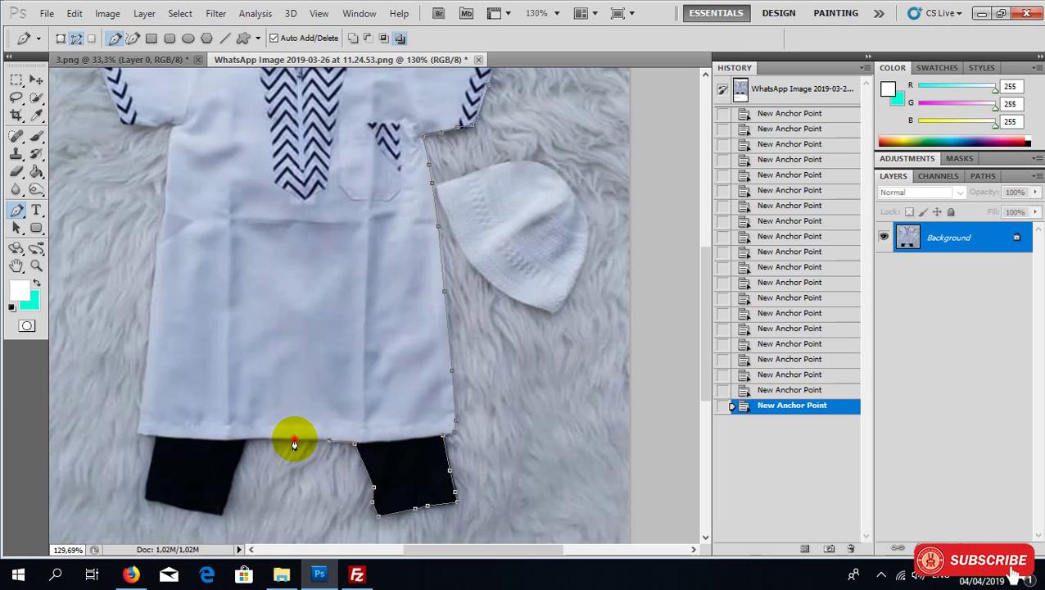
Step: Continue the path across the hem between the legs and around the left pant leg
{"action": "left_click", "coordinate": [246, 441]}
{"action": "scroll", "coordinate": [254, 458], "scroll_direction": "down", "scroll_amount": 3}
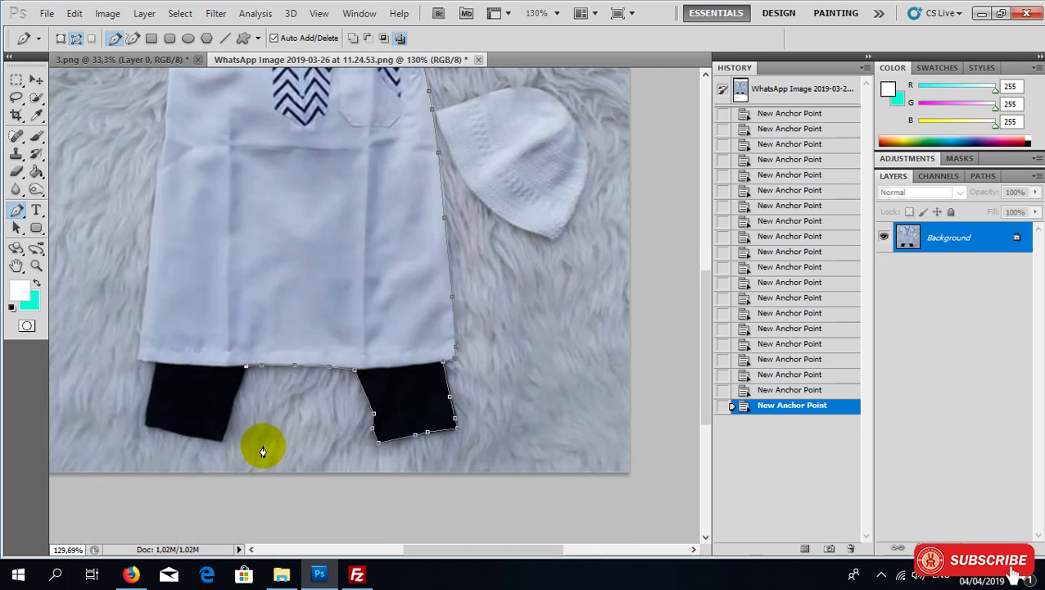
{"action": "left_click", "coordinate": [233, 401]}
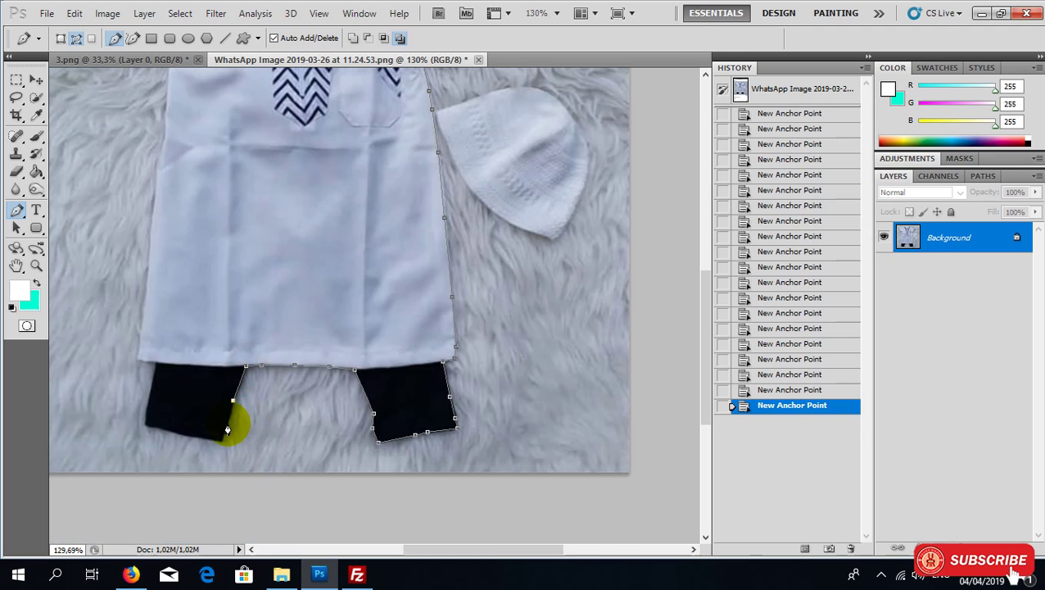
{"action": "left_click", "coordinate": [227, 424]}
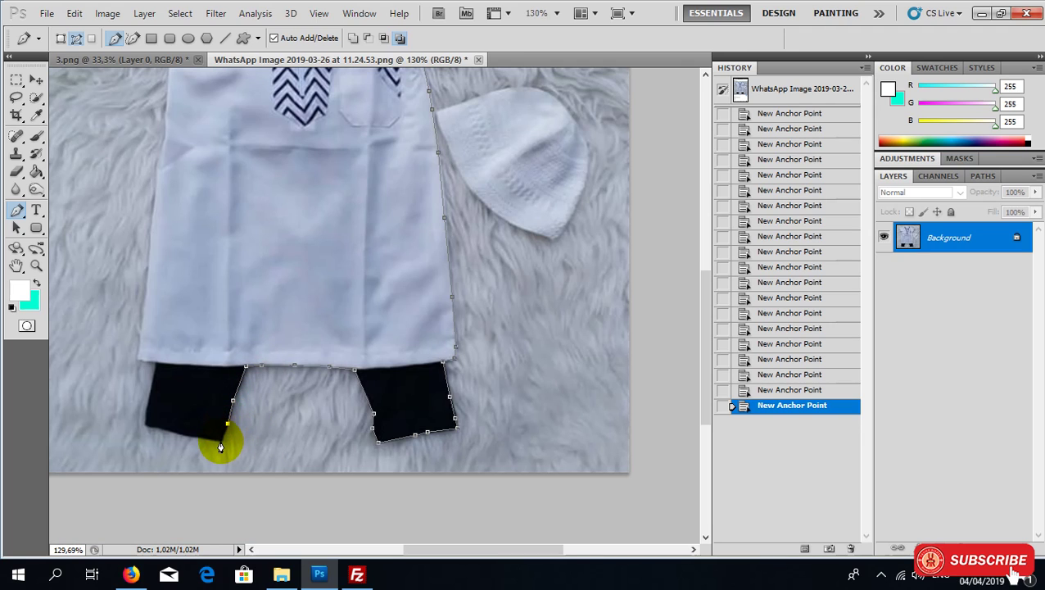
{"action": "left_click", "coordinate": [220, 441]}
{"action": "left_click", "coordinate": [180, 433]}
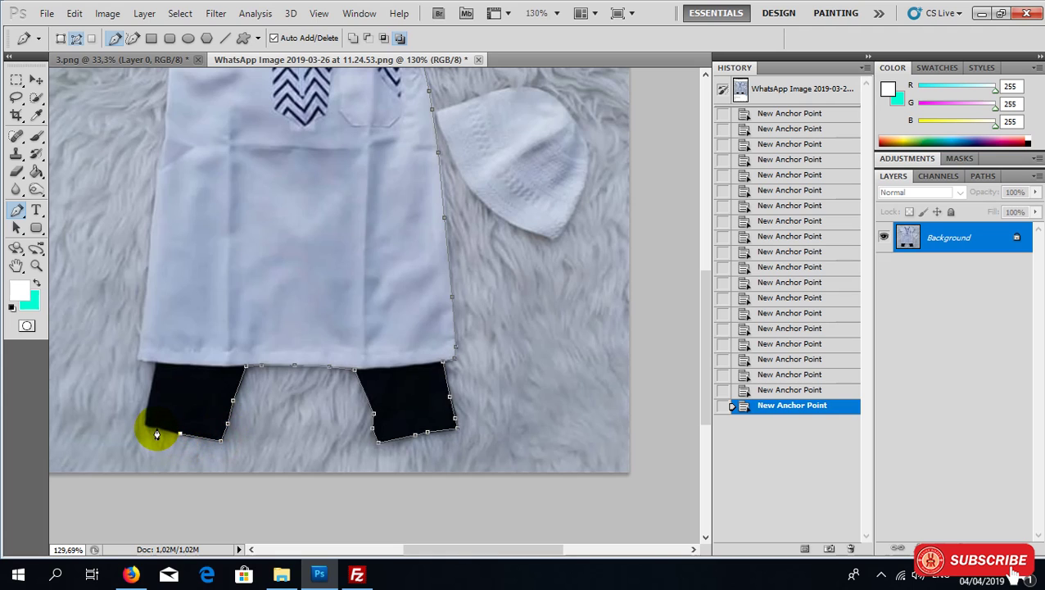
{"action": "left_click", "coordinate": [157, 427]}
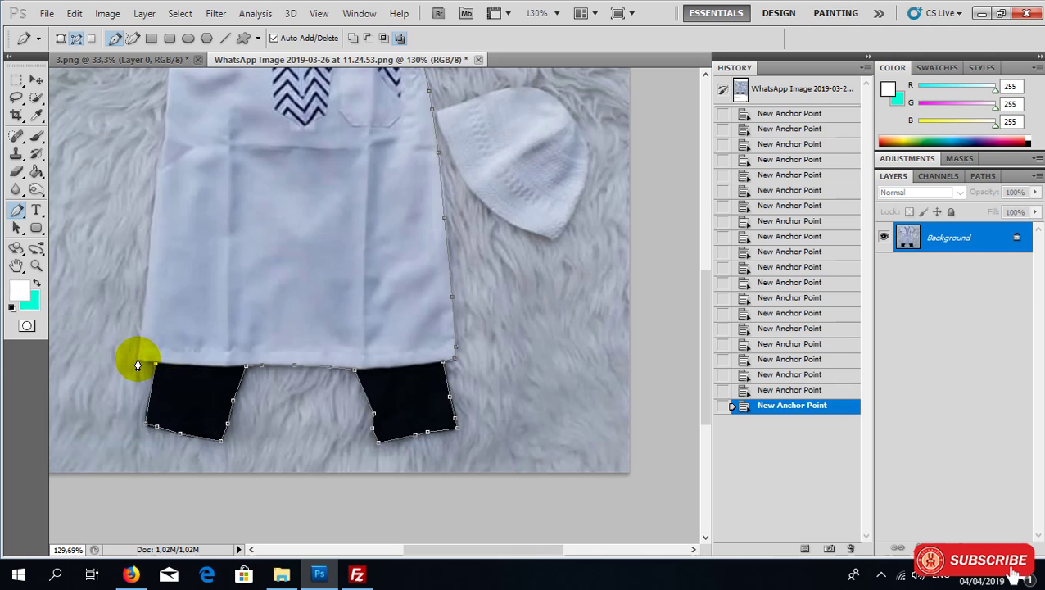
Step: Trace the path up the shirt's left edge and under the left sleeve, closing it at the start
{"action": "scroll", "coordinate": [242, 343], "scroll_direction": "up", "scroll_amount": 3}
{"action": "scroll", "coordinate": [244, 344], "scroll_direction": "up", "scroll_amount": 1}
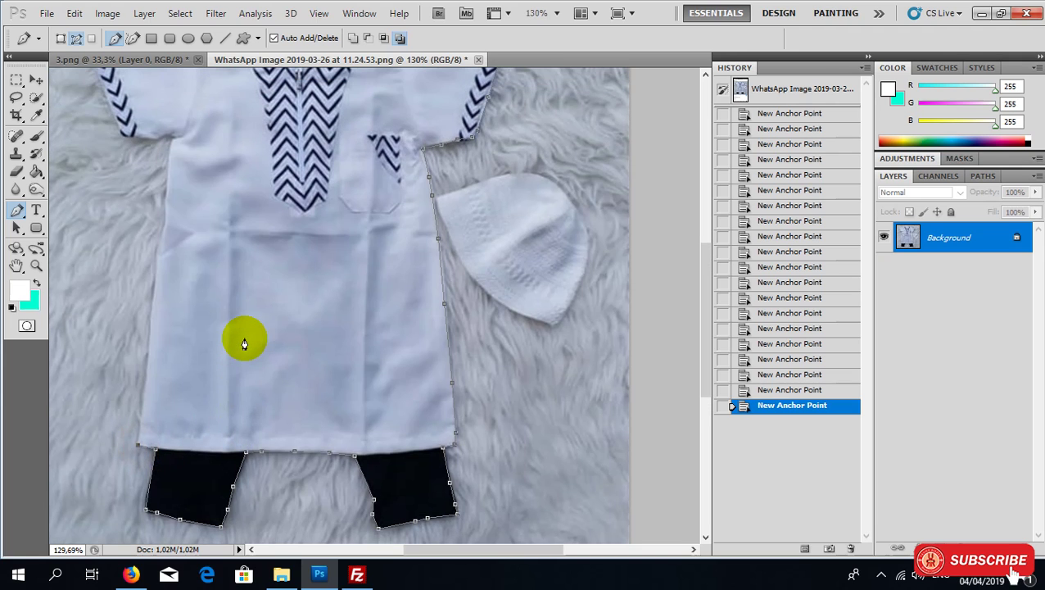
{"action": "left_click", "coordinate": [149, 333]}
{"action": "scroll", "coordinate": [151, 333], "scroll_direction": "up", "scroll_amount": 2}
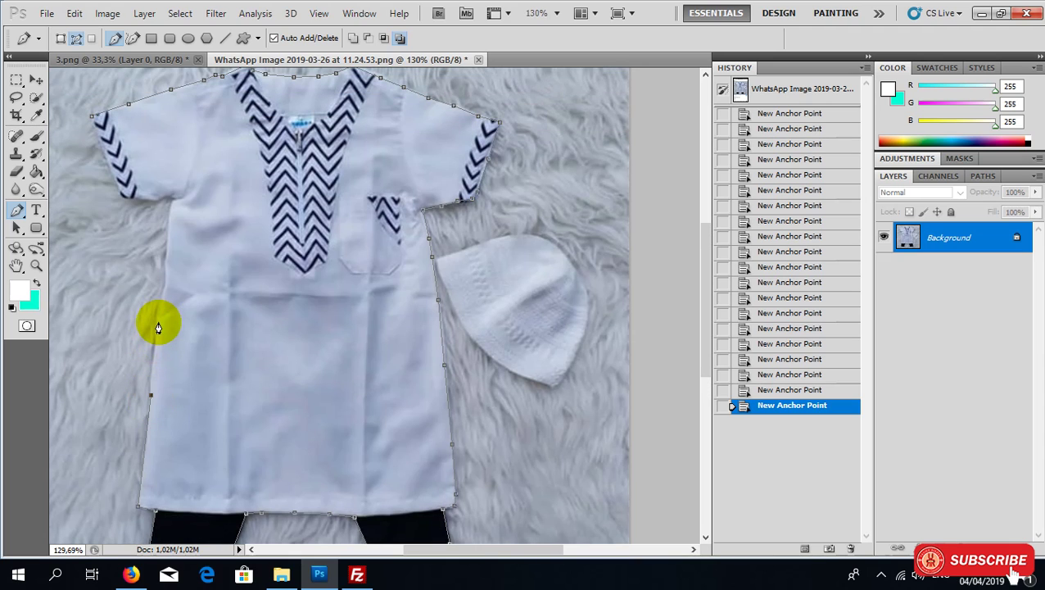
{"action": "left_click", "coordinate": [155, 322]}
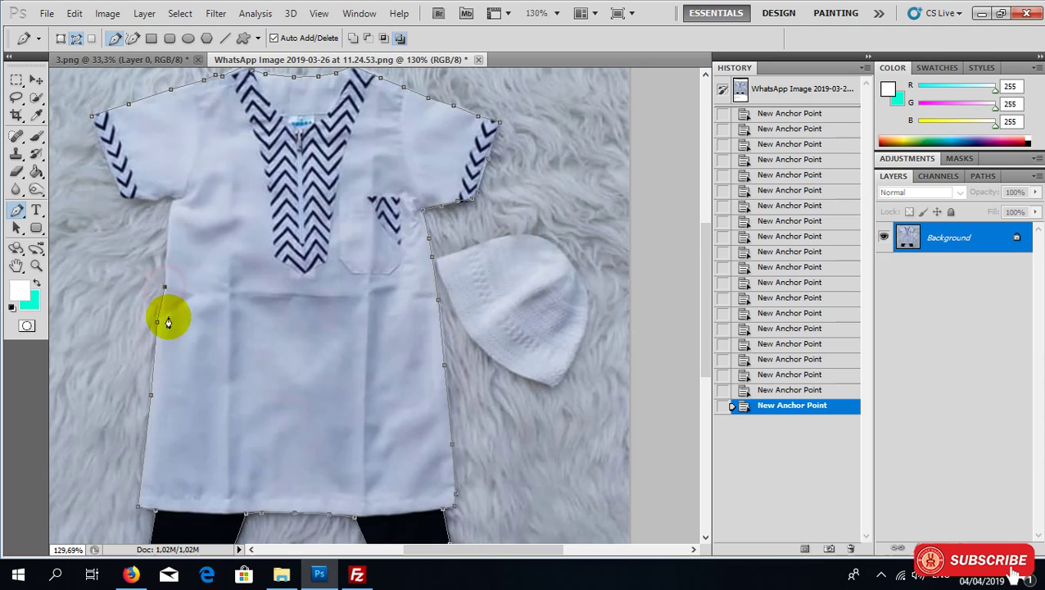
{"action": "scroll", "coordinate": [168, 315], "scroll_direction": "up", "scroll_amount": 1}
{"action": "left_click", "coordinate": [164, 323]}
{"action": "left_click", "coordinate": [167, 298]}
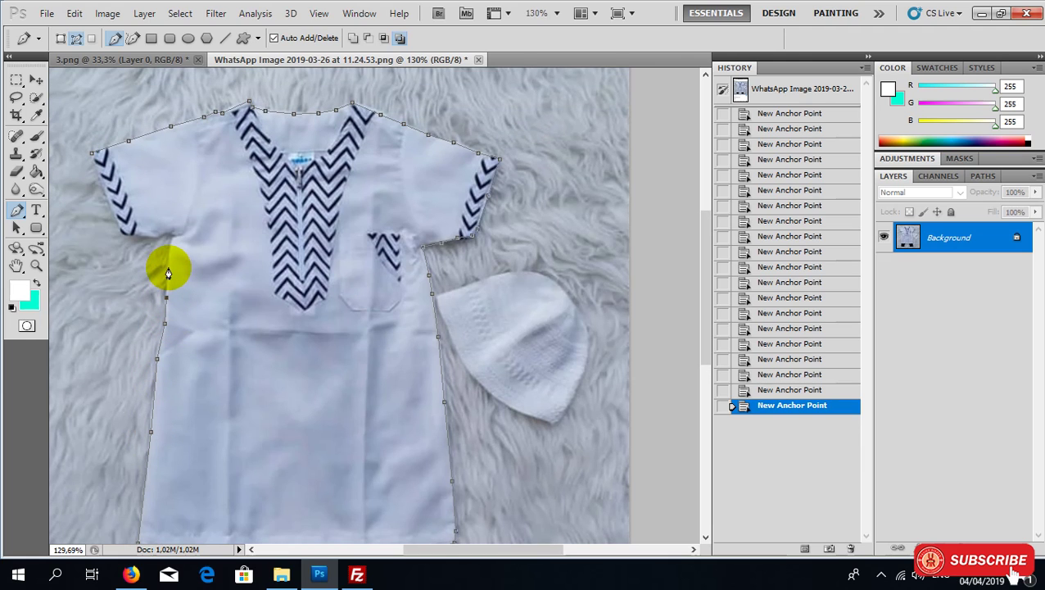
{"action": "left_click", "coordinate": [168, 268]}
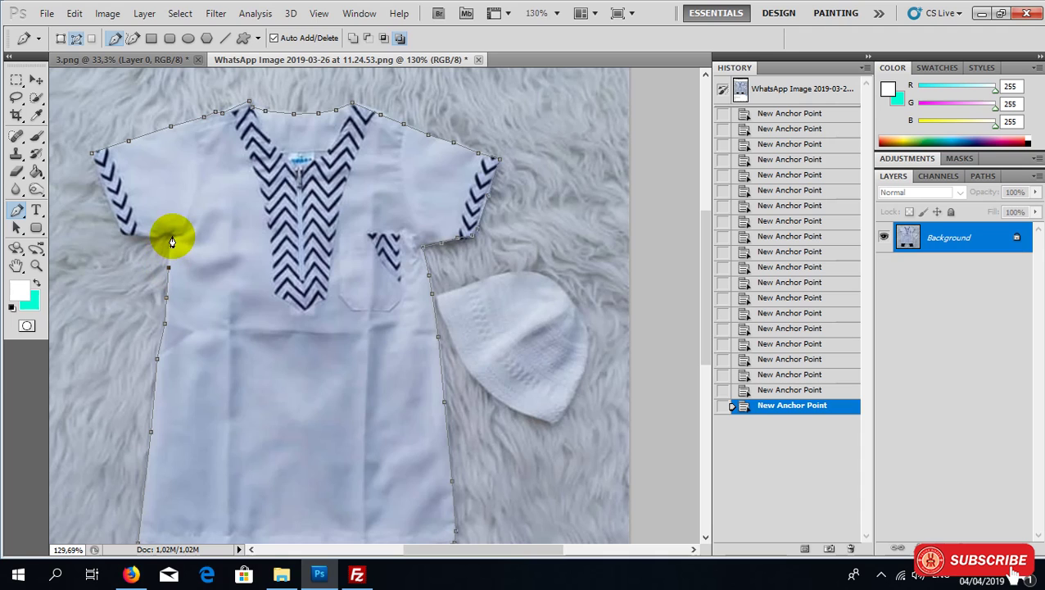
{"action": "left_click", "coordinate": [168, 238]}
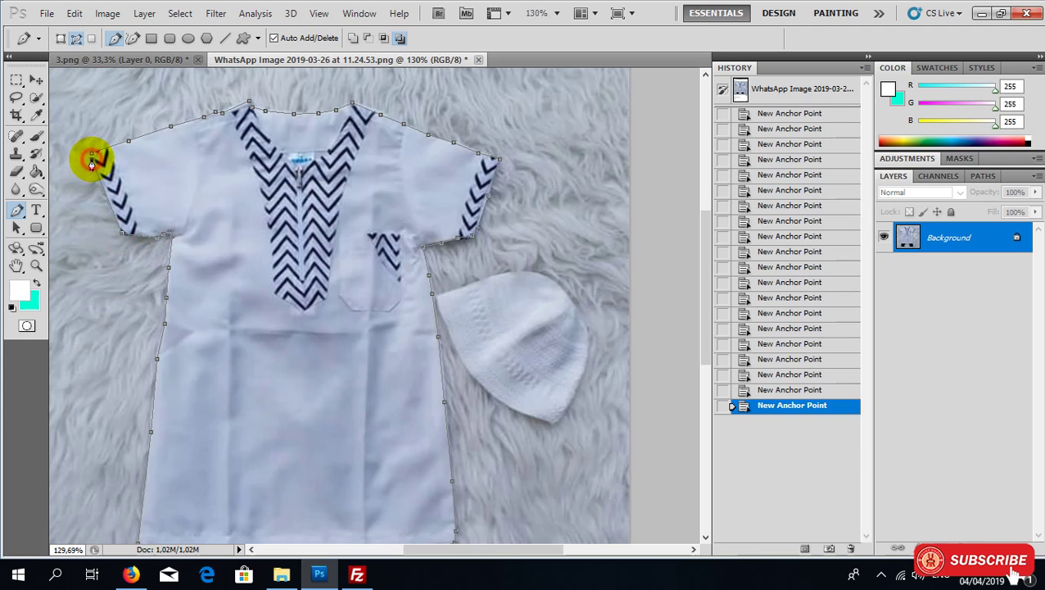
{"action": "left_click", "coordinate": [92, 154]}
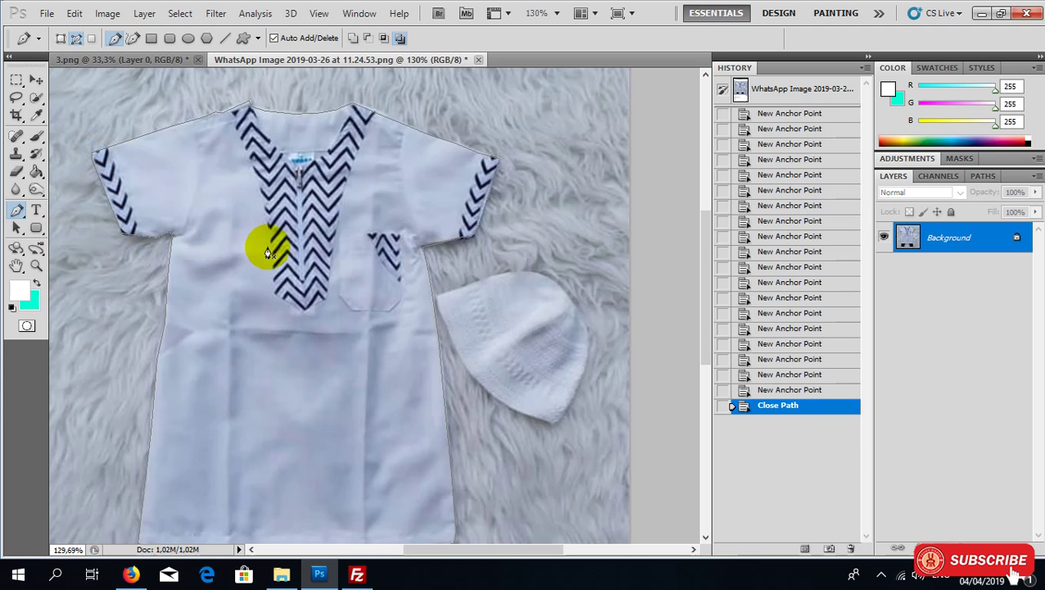
Step: Start a second path where the cap meets the shirt and trace over the cap's top
{"action": "left_click", "coordinate": [436, 295]}
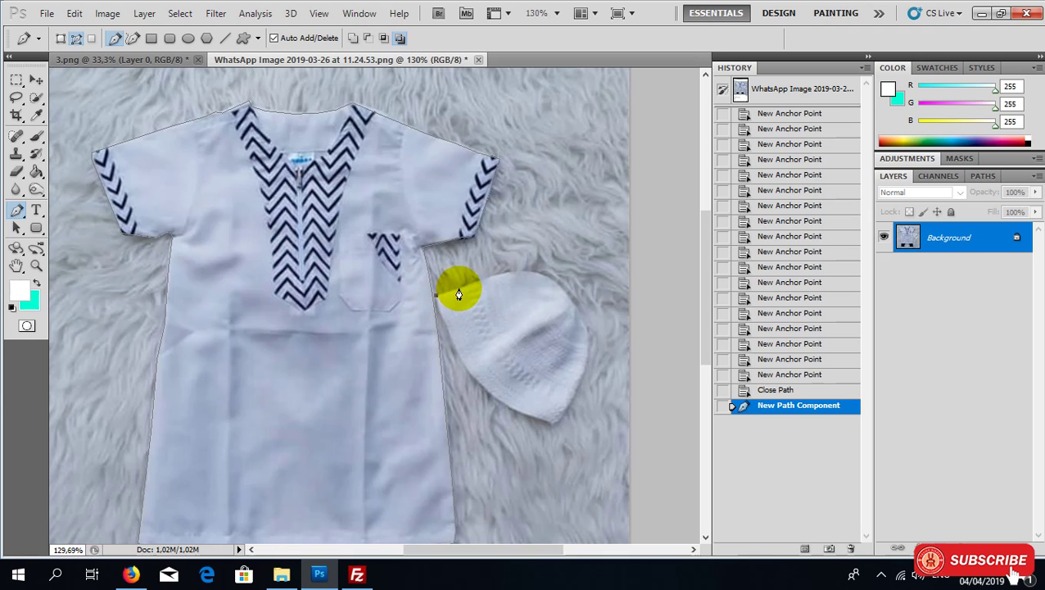
{"action": "left_click", "coordinate": [459, 288]}
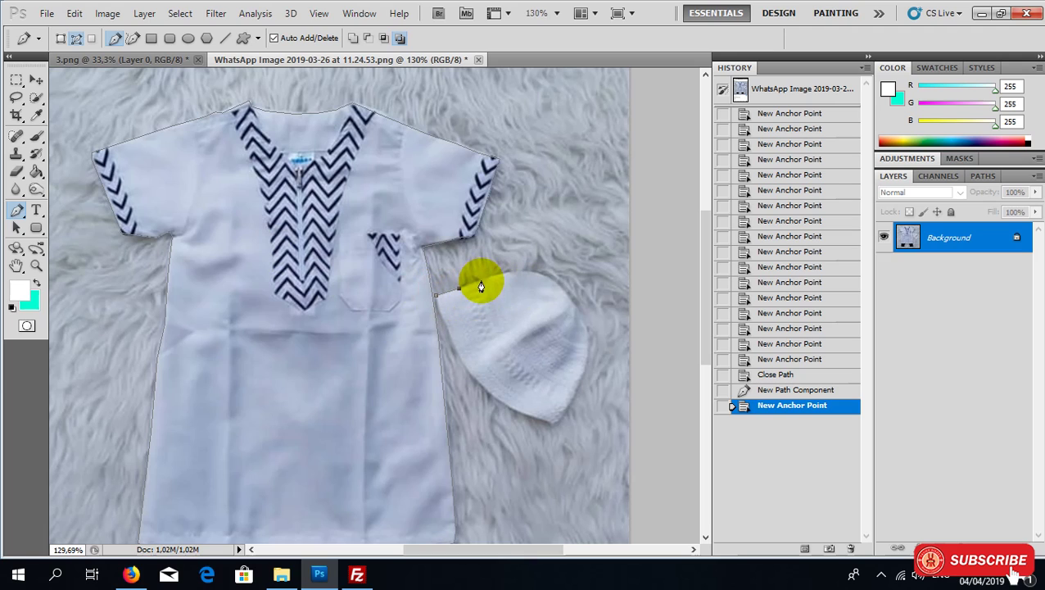
{"action": "left_click", "coordinate": [481, 280]}
{"action": "left_click", "coordinate": [503, 274]}
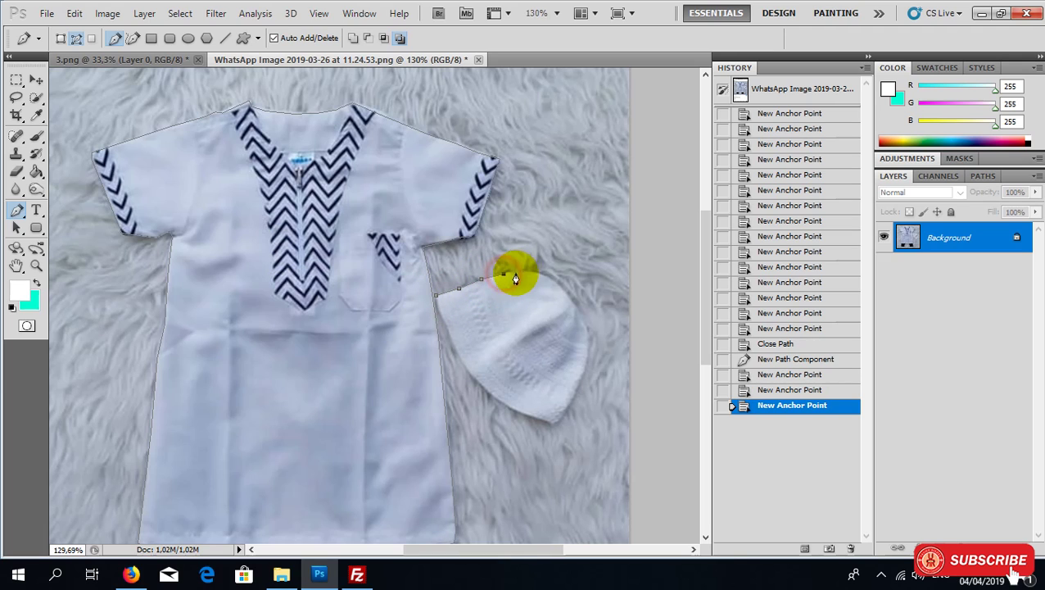
{"action": "left_click", "coordinate": [522, 271]}
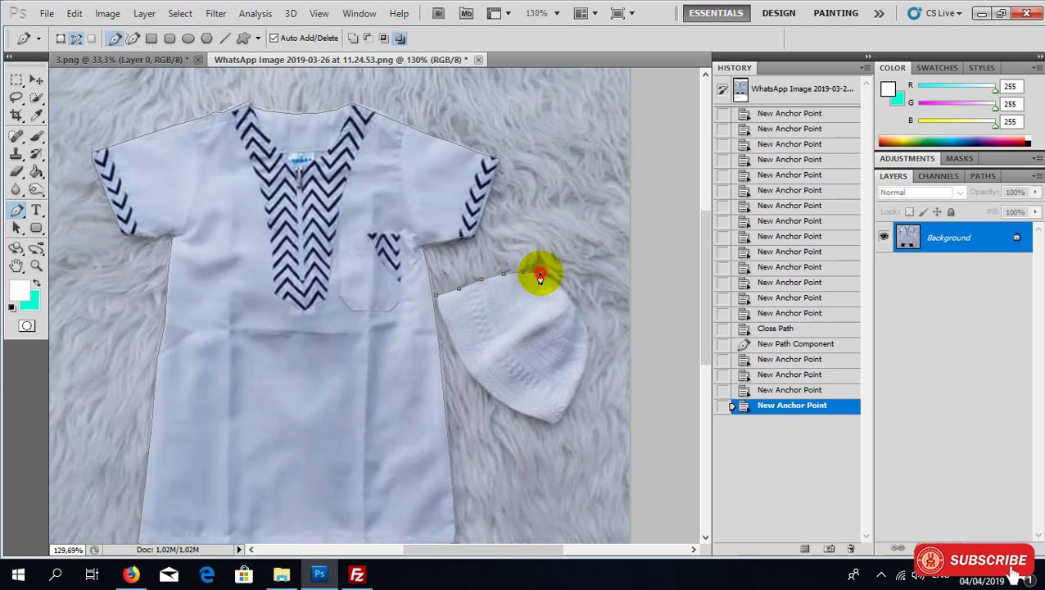
{"action": "left_click", "coordinate": [540, 278]}
{"action": "left_click", "coordinate": [557, 285]}
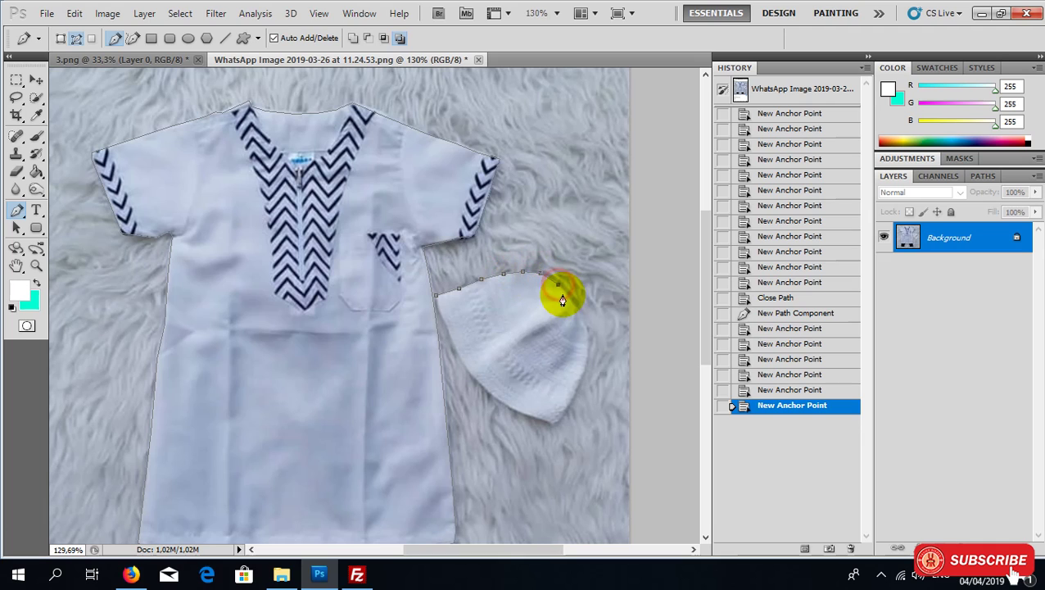
{"action": "left_click", "coordinate": [573, 303]}
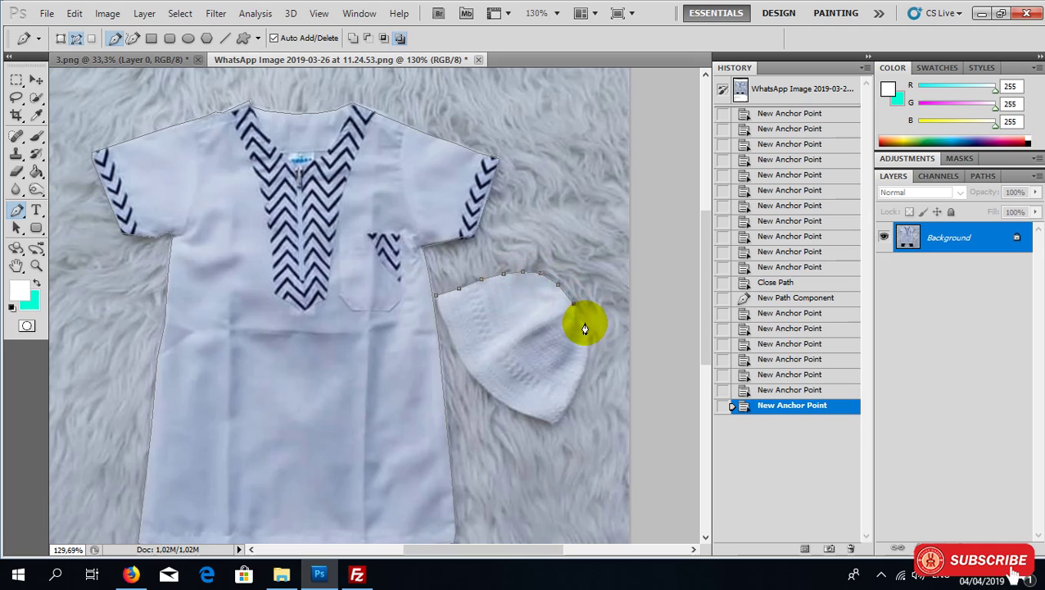
Step: Continue the cap path down its right edge, along the bottom brim and up the left side
{"action": "left_click", "coordinate": [585, 327]}
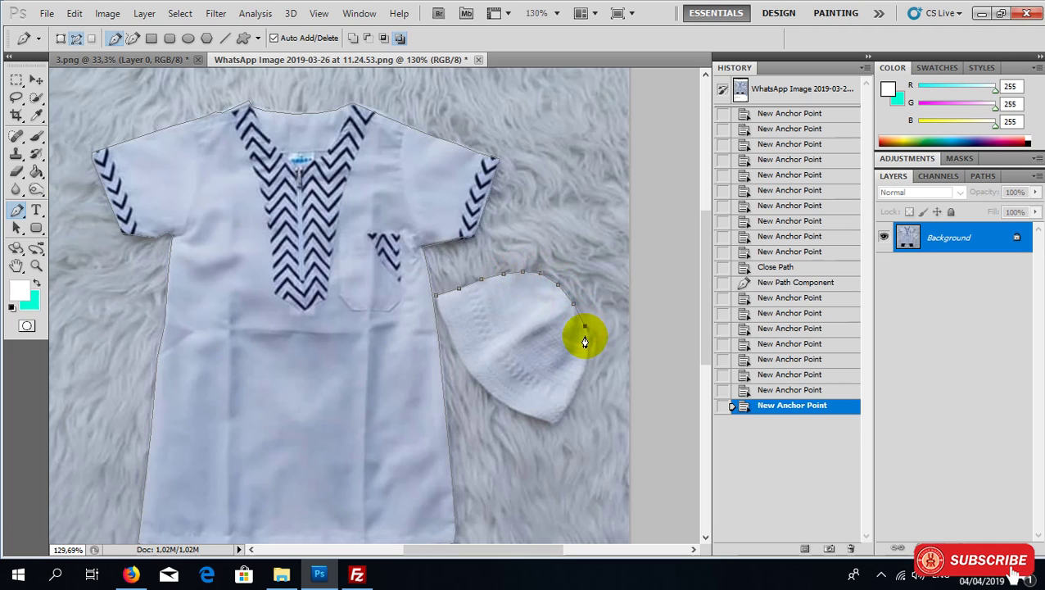
{"action": "left_click", "coordinate": [588, 344]}
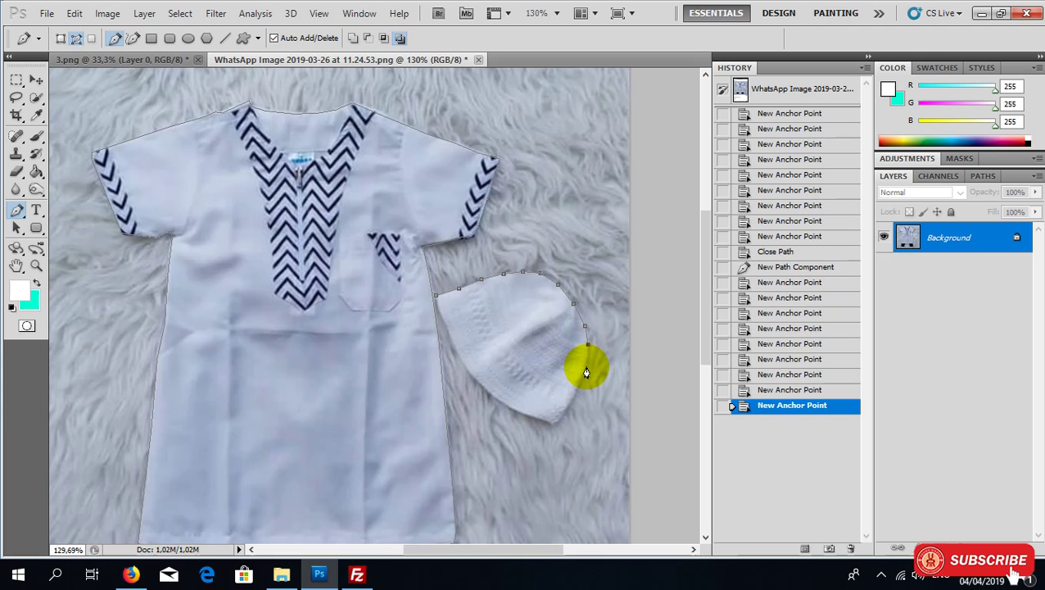
{"action": "left_click", "coordinate": [588, 359]}
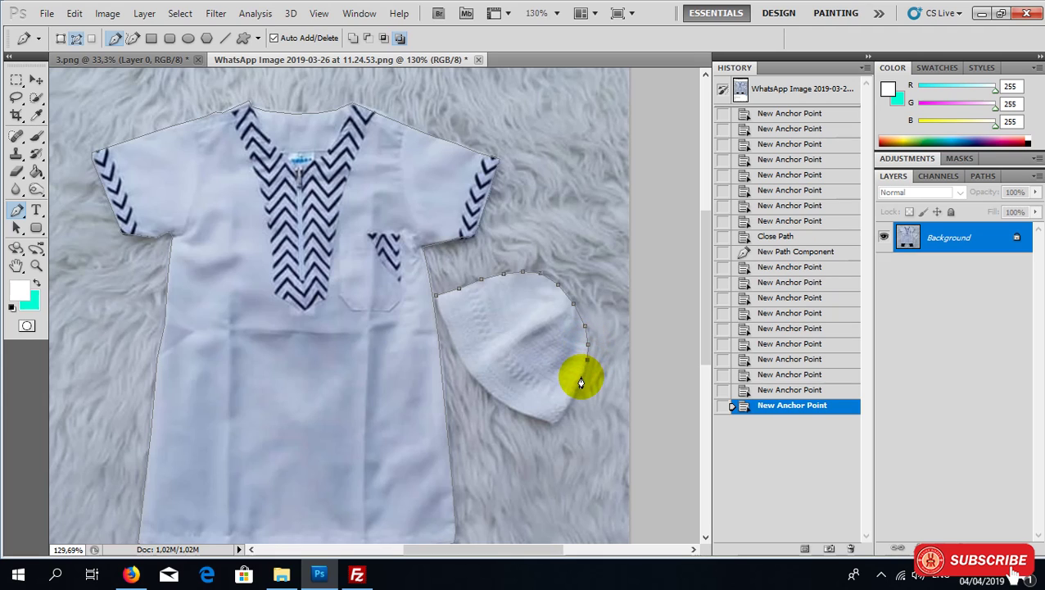
{"action": "left_click", "coordinate": [580, 376]}
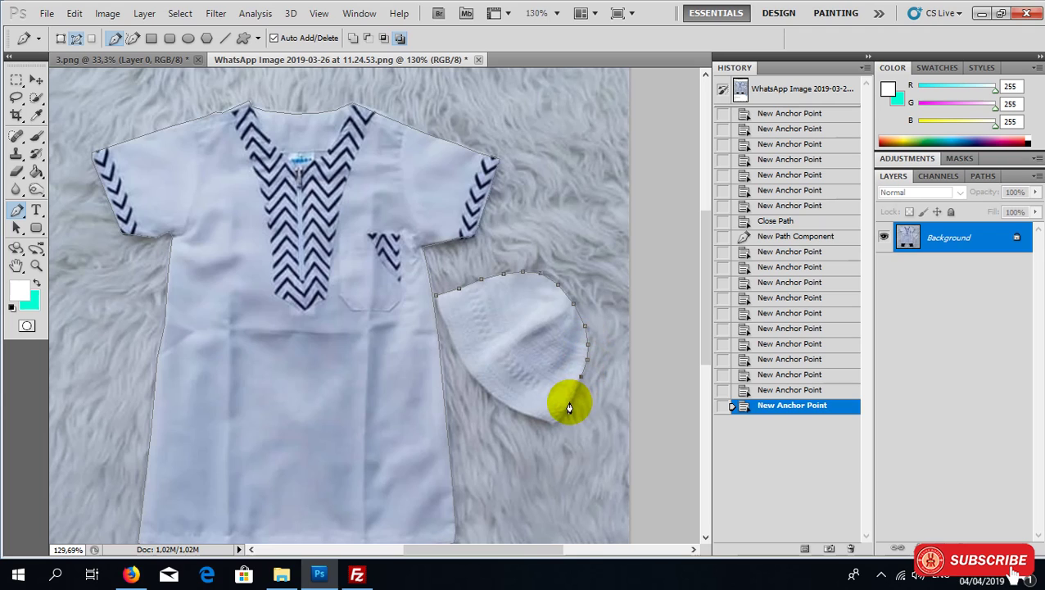
{"action": "left_click", "coordinate": [570, 407]}
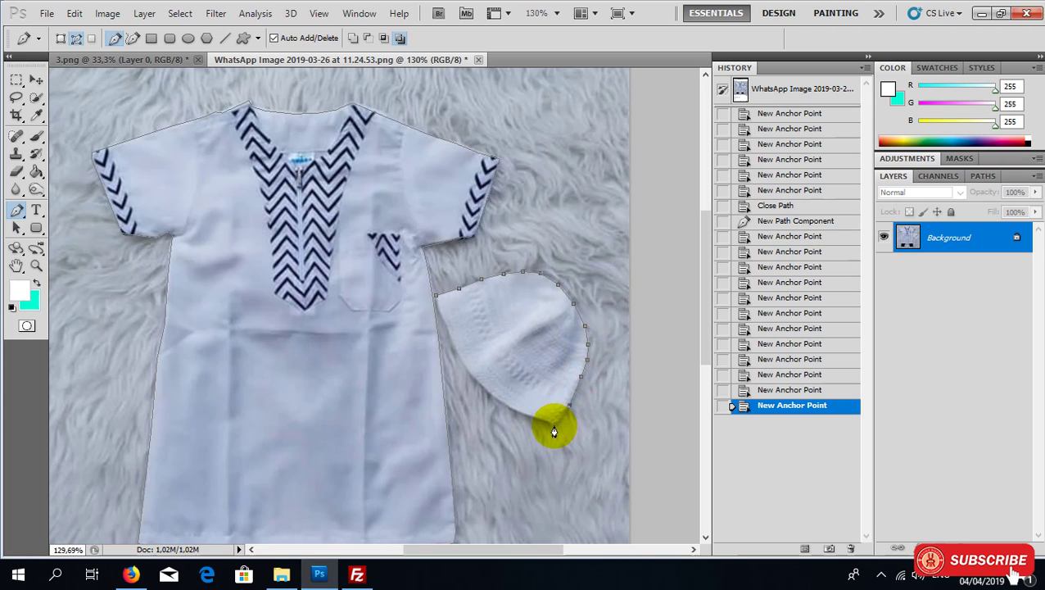
{"action": "left_click", "coordinate": [551, 427]}
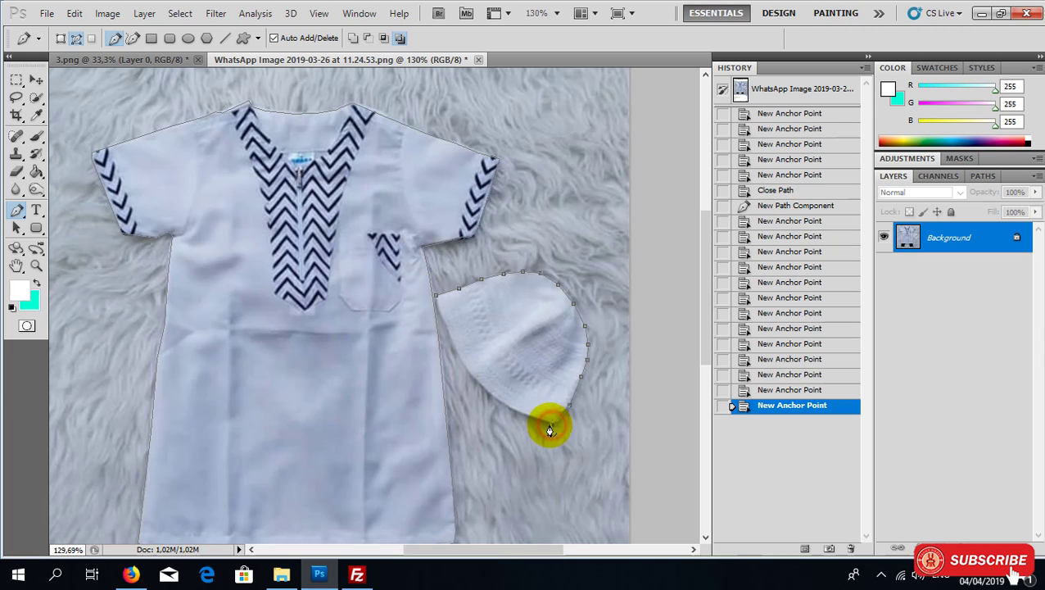
{"action": "left_click", "coordinate": [539, 426]}
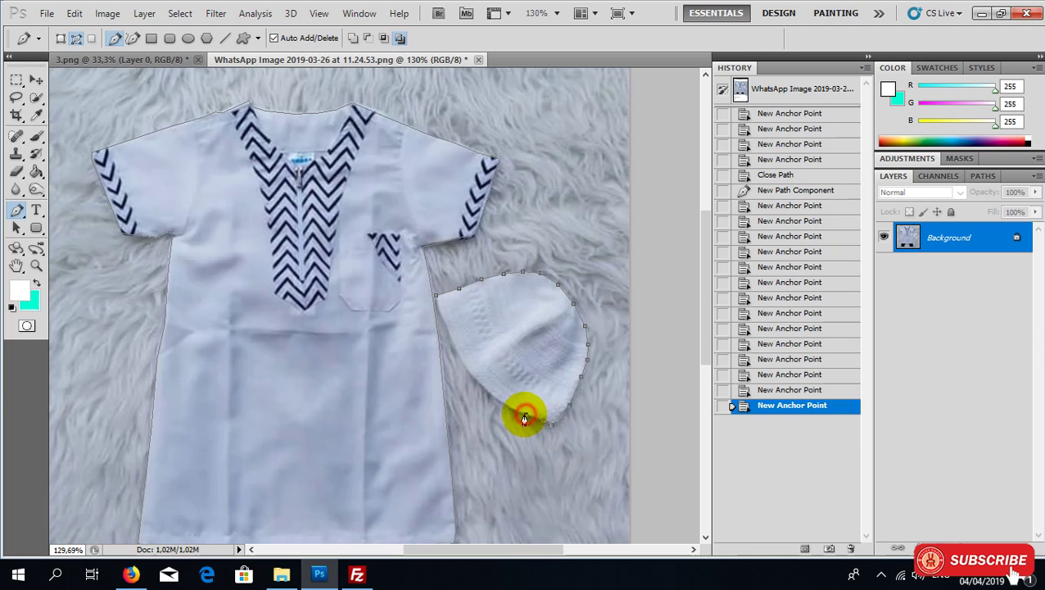
{"action": "left_click", "coordinate": [492, 400]}
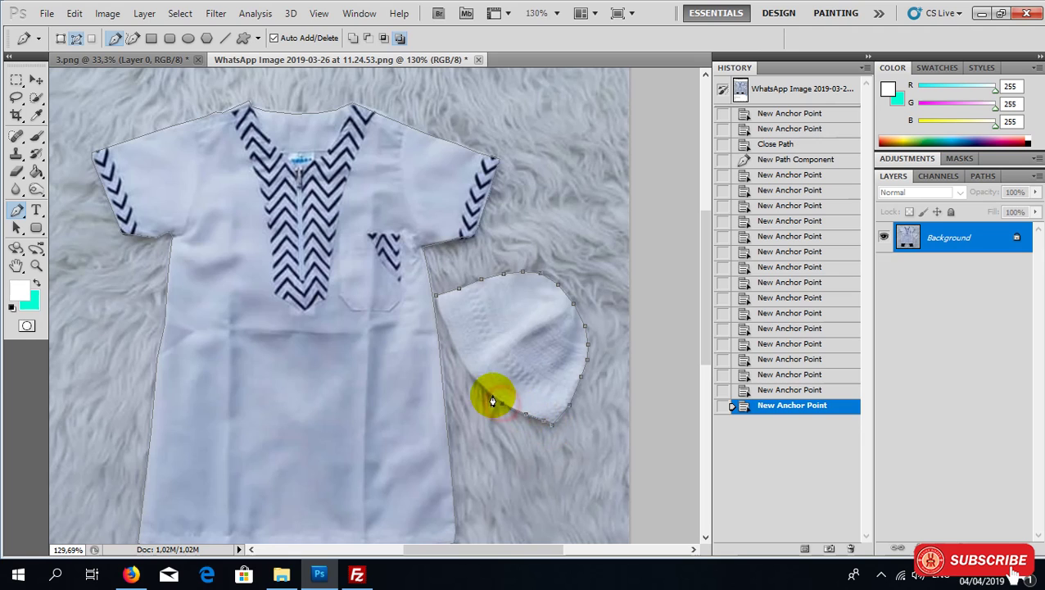
{"action": "left_click", "coordinate": [462, 365]}
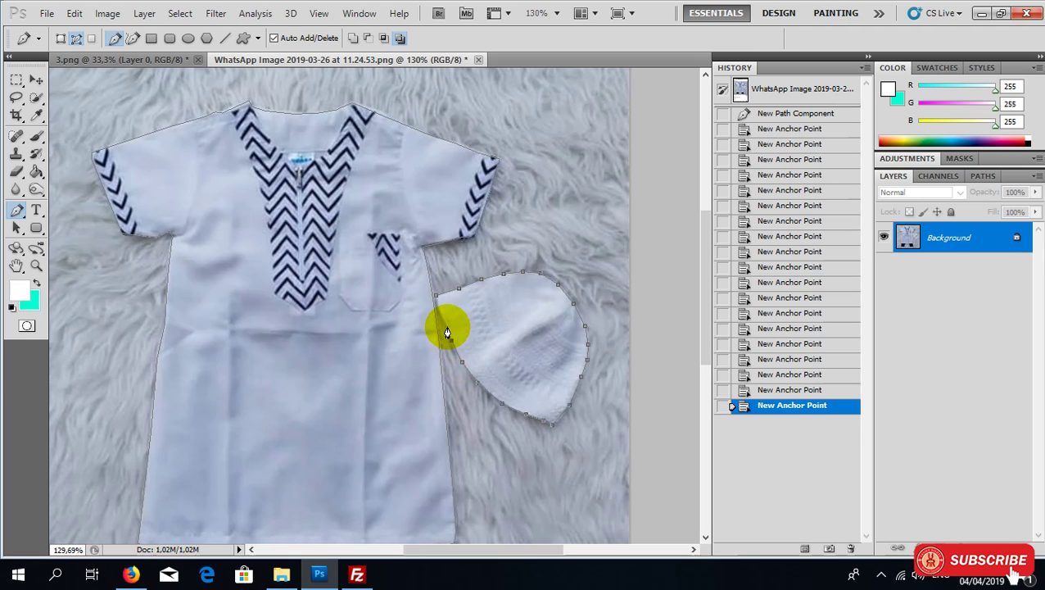
Step: Turn the traced path into a selection and invert it to cover the background
{"action": "right_click", "coordinate": [531, 231]}
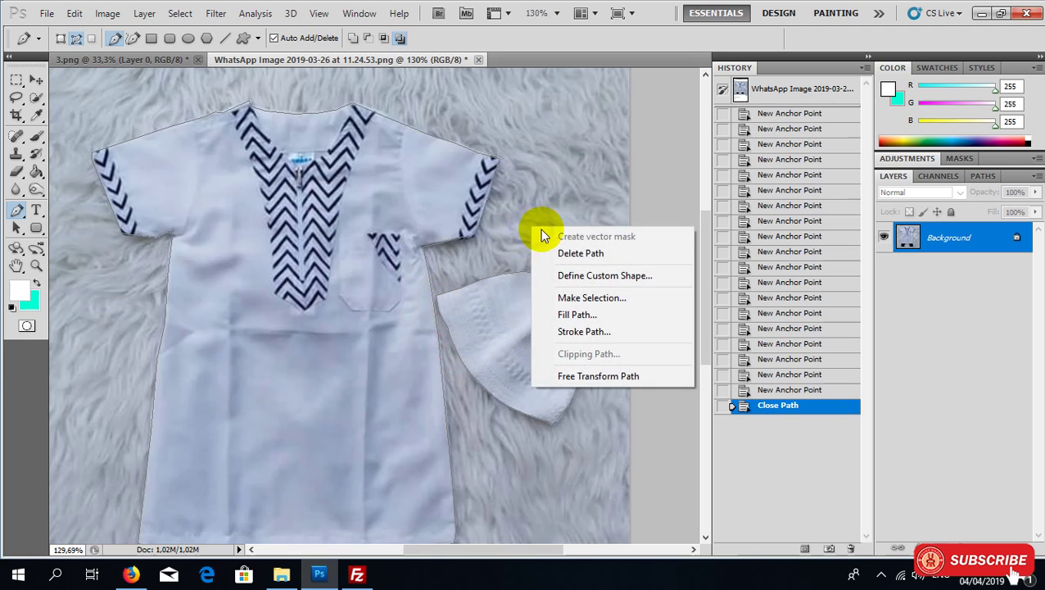
{"action": "left_click", "coordinate": [559, 296]}
{"action": "left_click", "coordinate": [594, 166]}
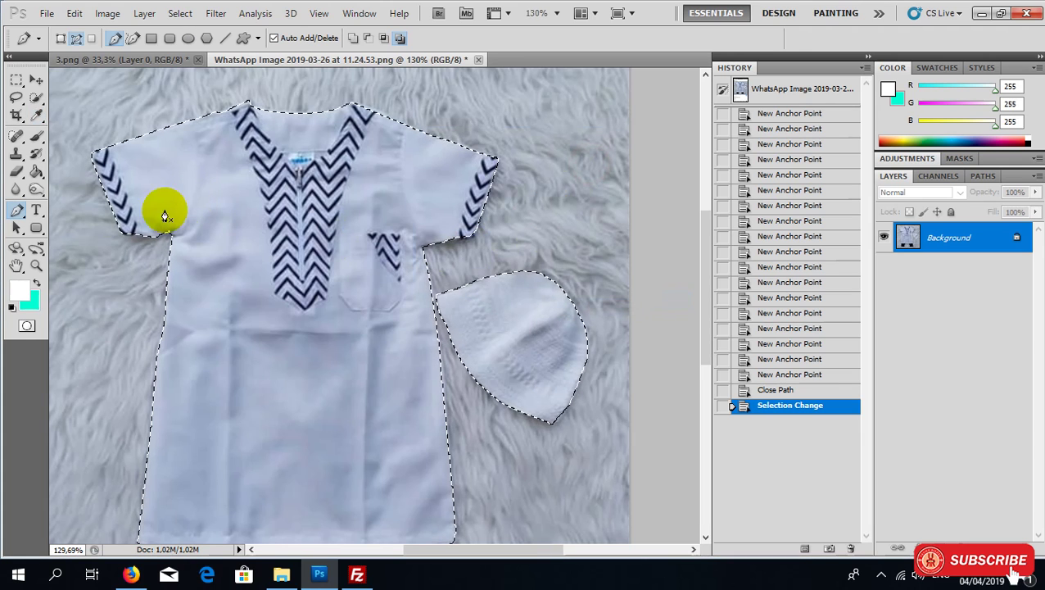
{"action": "key", "text": "ctrl+minus"}
{"action": "key", "text": "ctrl+minus"}
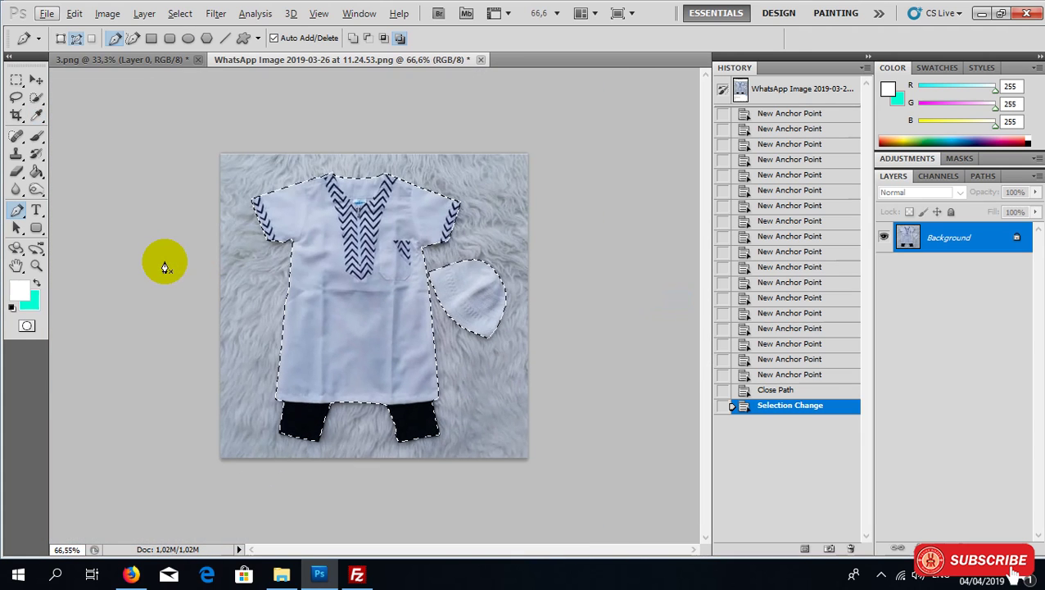
{"action": "left_click", "coordinate": [36, 99]}
{"action": "right_click", "coordinate": [251, 280]}
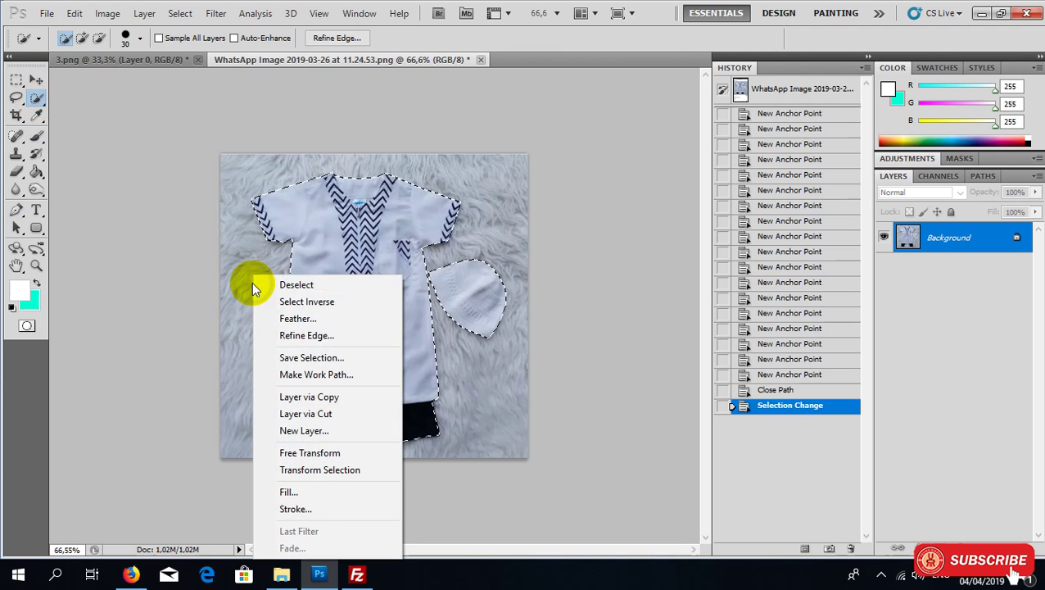
{"action": "left_click", "coordinate": [303, 302]}
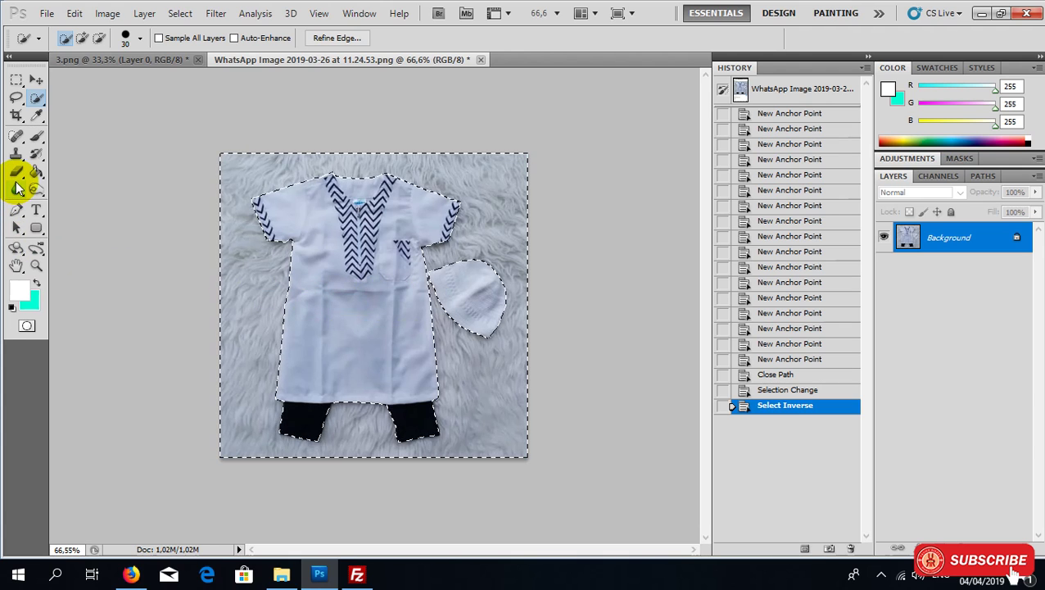
Step: Erase the fur background with the Magic Eraser, touch up near the shoulder, then deselect
{"action": "left_click_drag", "start_coordinate": [17, 172], "coordinate": [50, 198]}
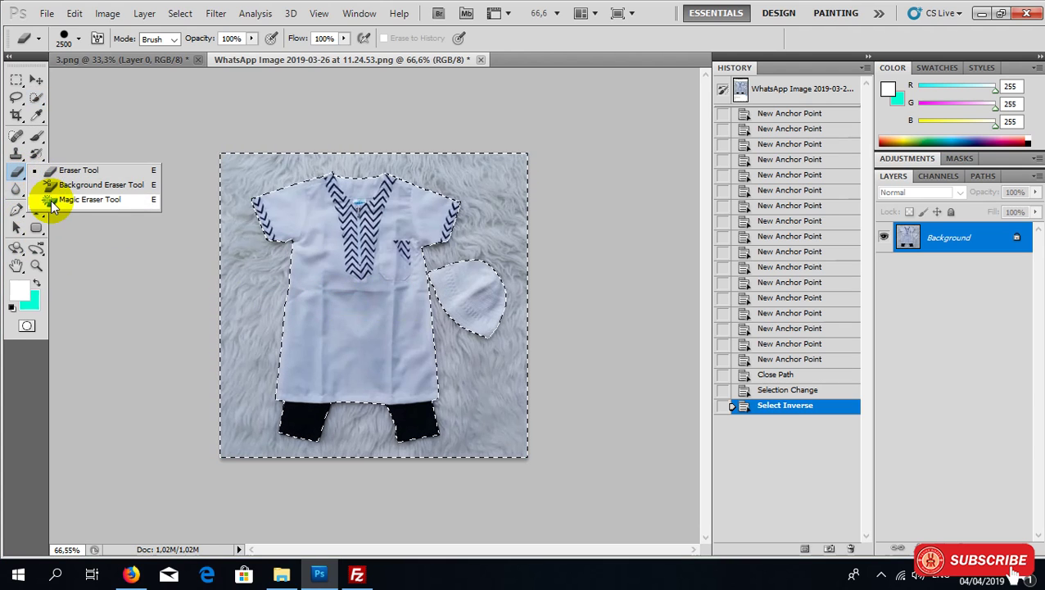
{"action": "left_click", "coordinate": [251, 271]}
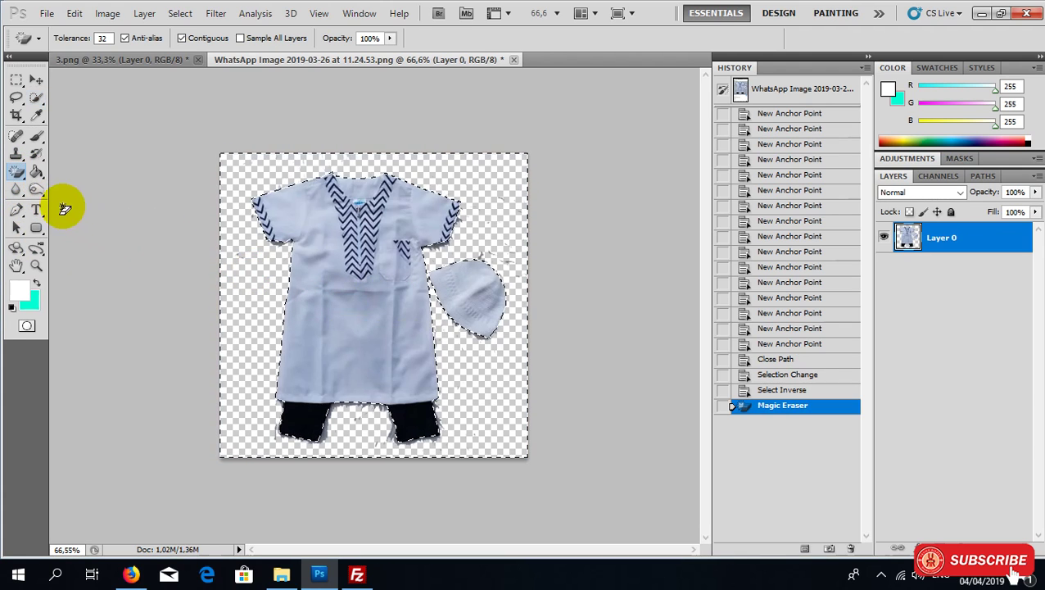
{"action": "left_click_drag", "start_coordinate": [18, 182], "coordinate": [49, 168]}
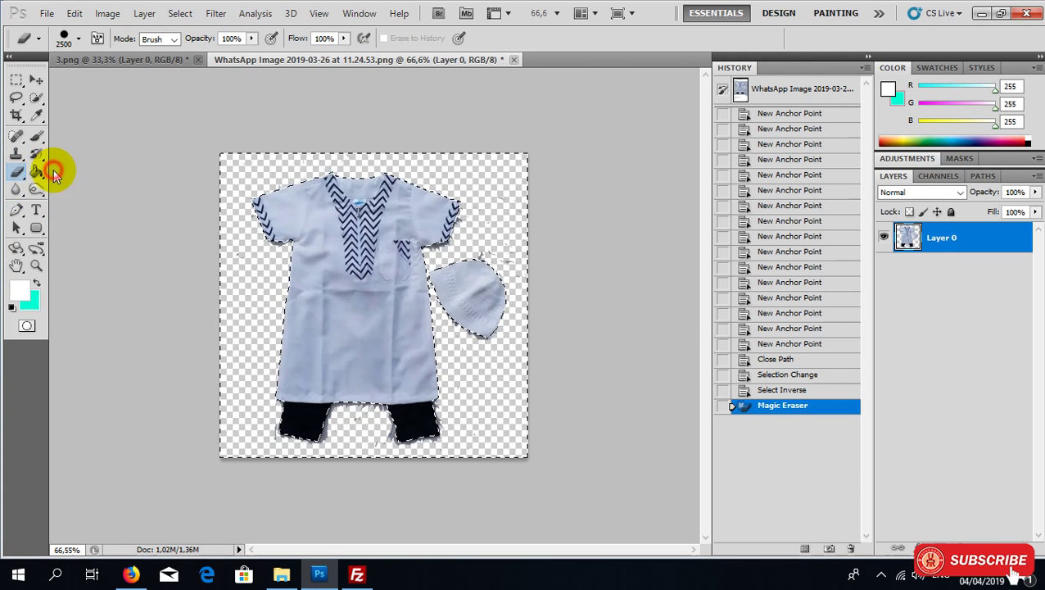
{"action": "left_click", "coordinate": [291, 235]}
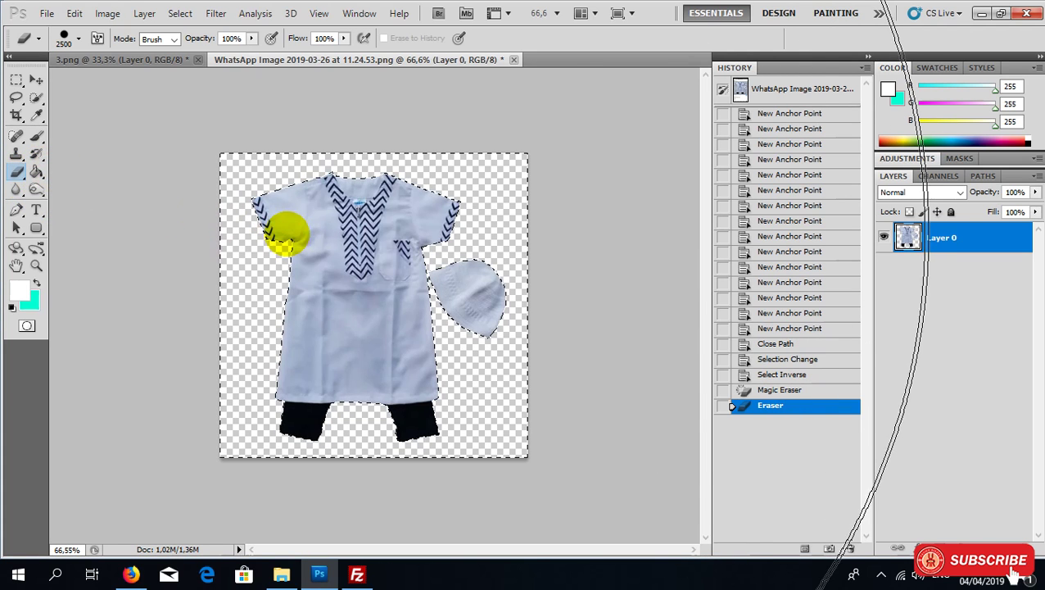
{"action": "left_click", "coordinate": [36, 80]}
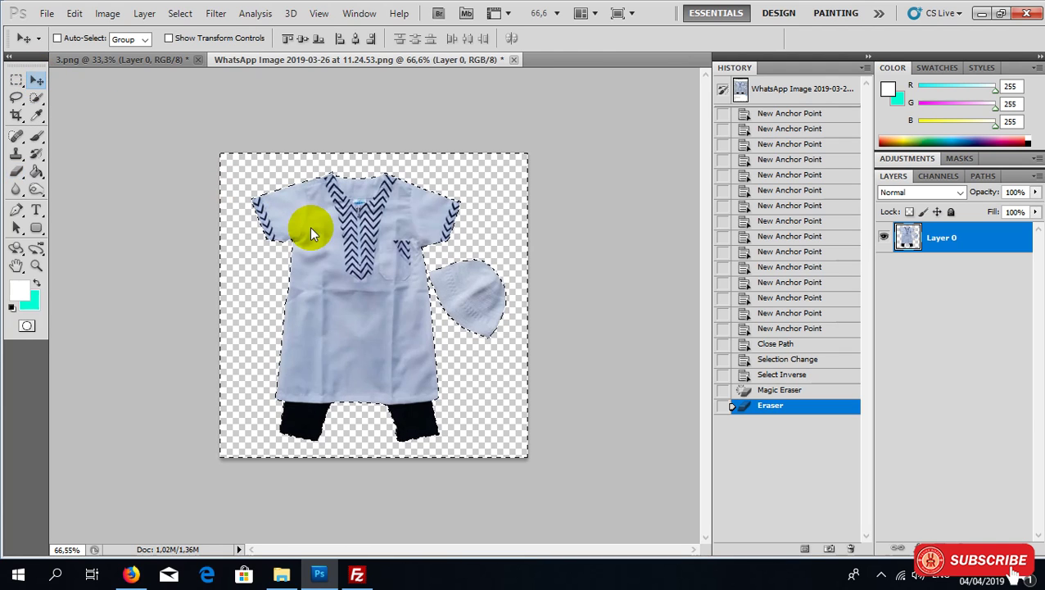
{"action": "key", "text": "ctrl+d"}
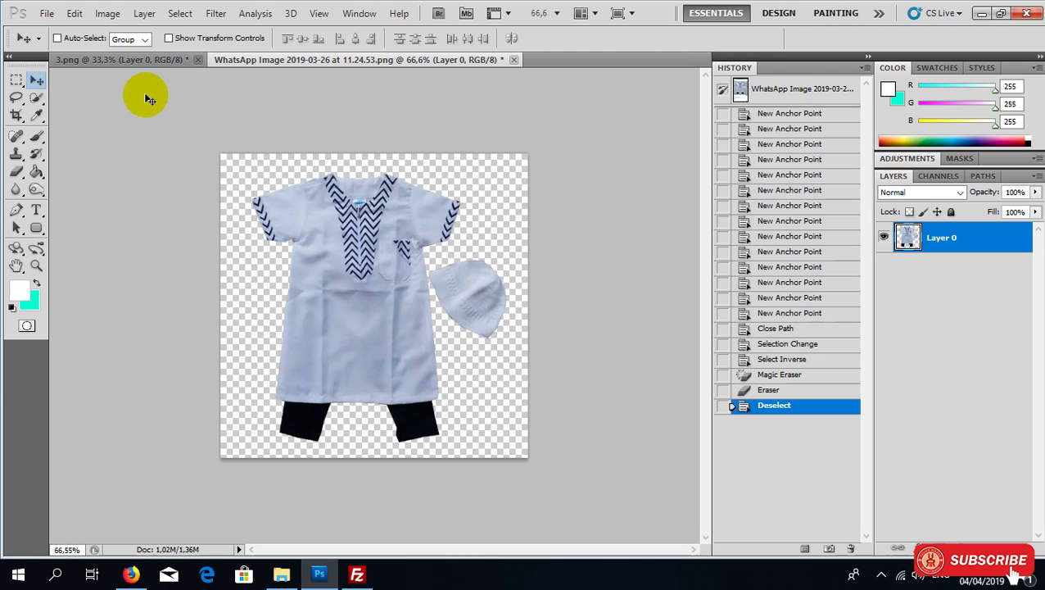
Step: Save the cut-out outfit to the Desktop as PNG file '12'
{"action": "left_click", "coordinate": [47, 14]}
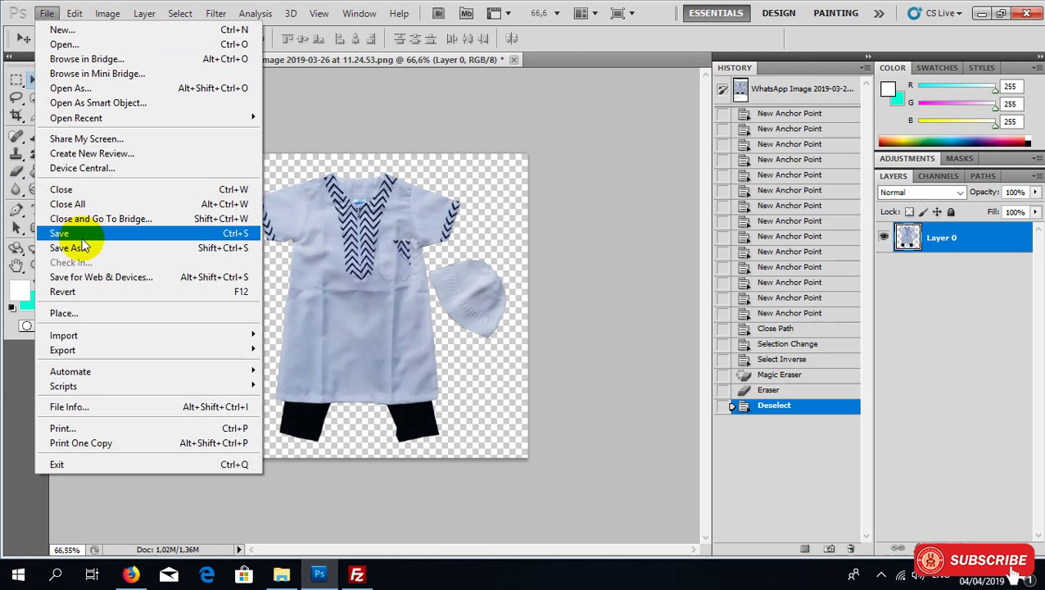
{"action": "left_click", "coordinate": [69, 247]}
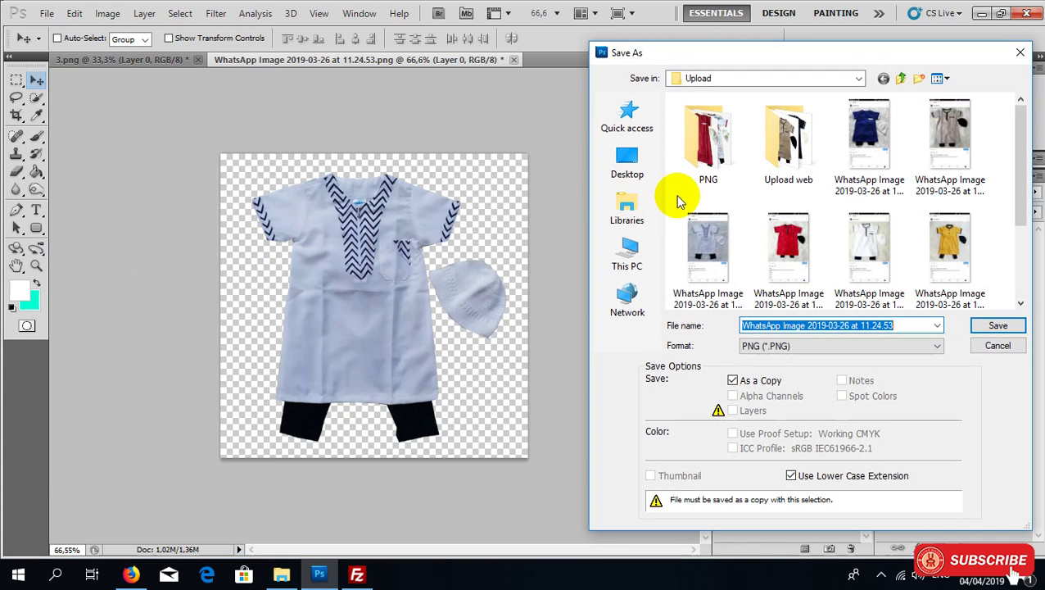
{"action": "left_click", "coordinate": [647, 164]}
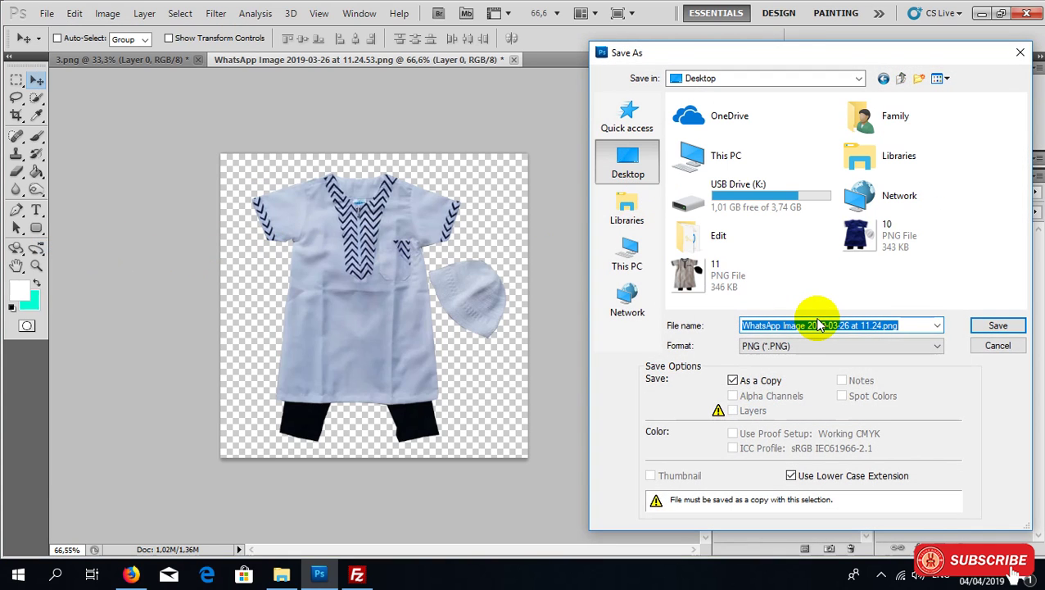
{"action": "type", "text": "12"}
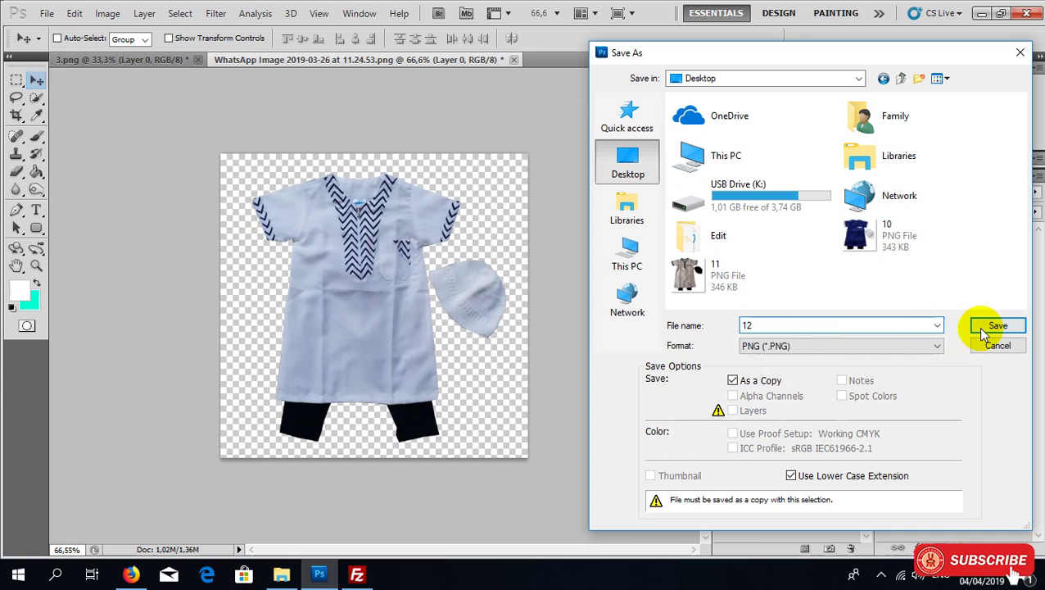
{"action": "left_click", "coordinate": [983, 326]}
{"action": "left_click", "coordinate": [584, 197]}
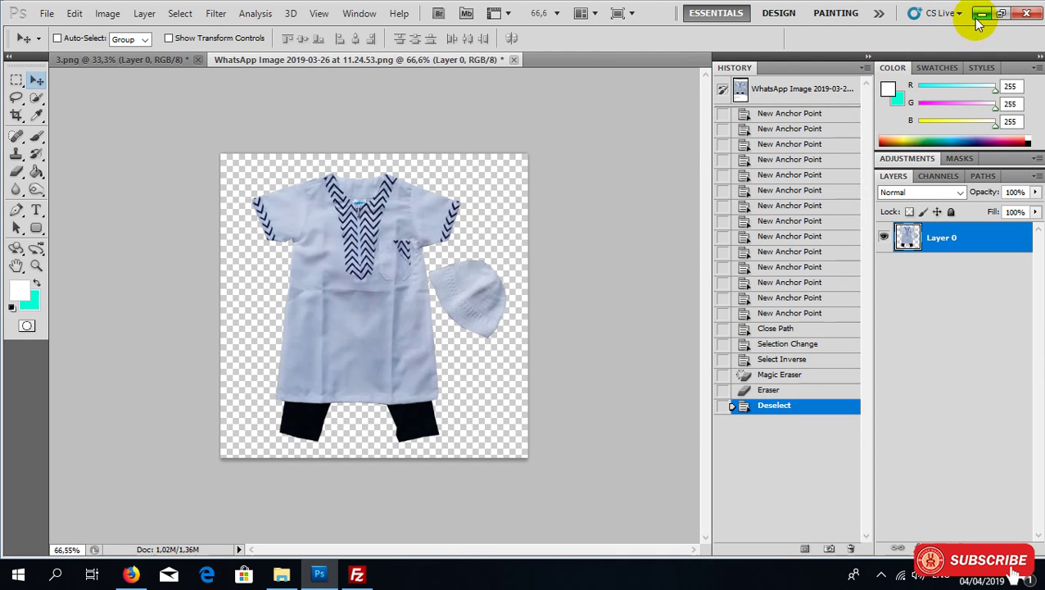
Step: Select the blank 3.png canvas, minimize all windows, and drag the '12' desktop icon toward Photoshop
{"action": "left_click", "coordinate": [141, 59]}
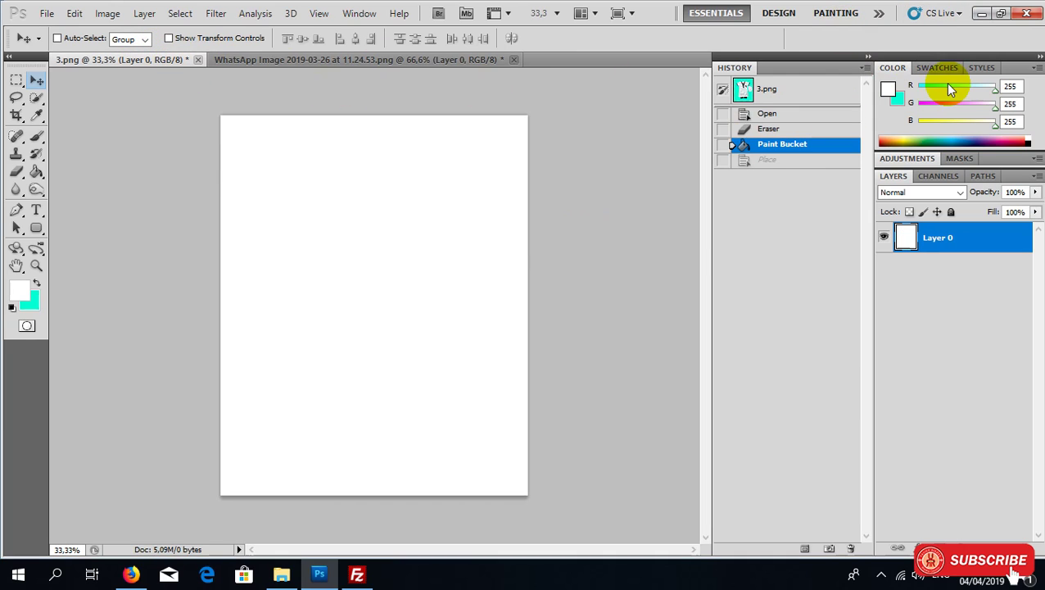
{"action": "left_click", "coordinate": [981, 14]}
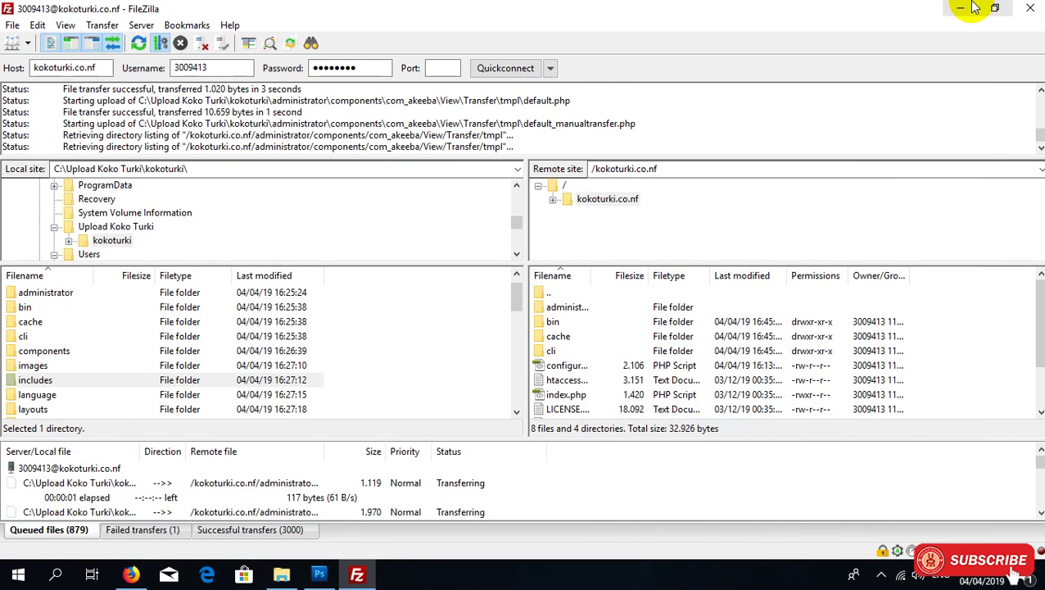
{"action": "left_click", "coordinate": [962, 9]}
{"action": "left_click", "coordinate": [971, 6]}
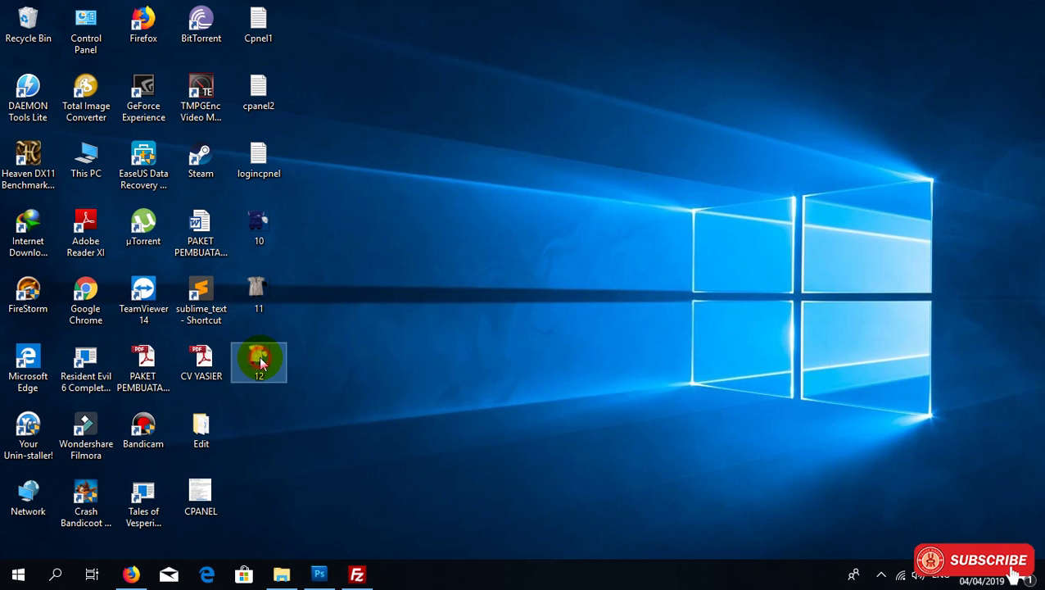
{"action": "left_click_drag", "start_coordinate": [260, 364], "coordinate": [389, 469]}
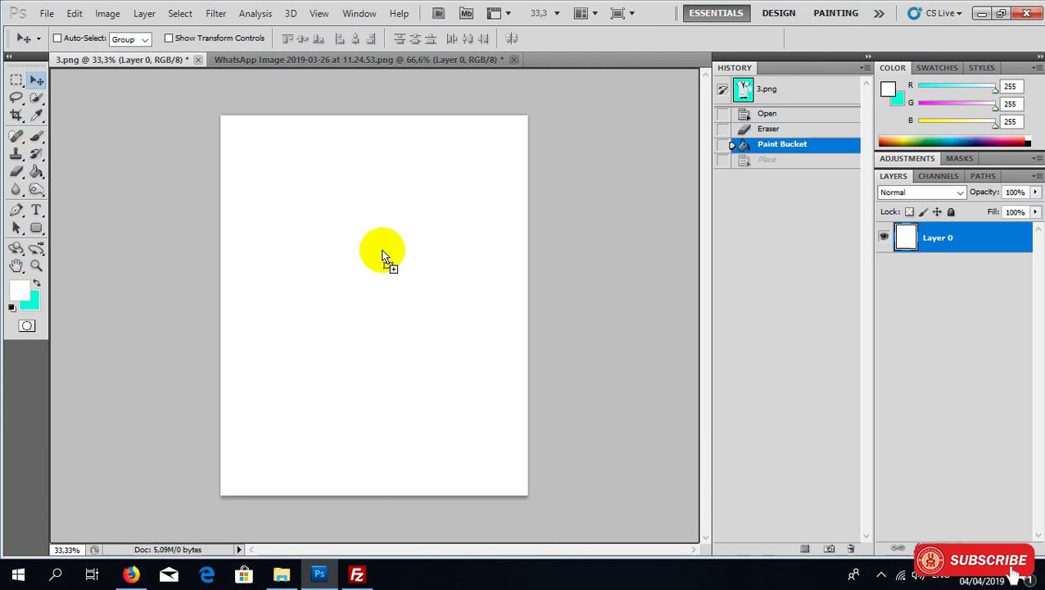
Step: Drop image 12 onto the white canvas, enlarge it to fill most of the page, and commit the placement
{"action": "left_click_drag", "start_coordinate": [326, 573], "coordinate": [382, 252]}
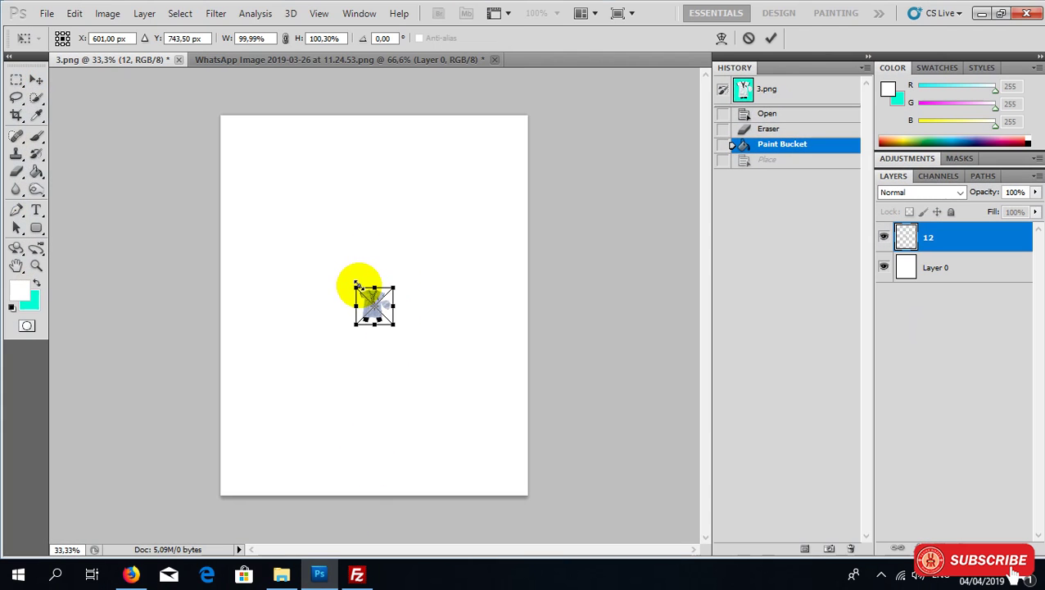
{"action": "left_click_drag", "start_coordinate": [354, 285], "coordinate": [258, 155]}
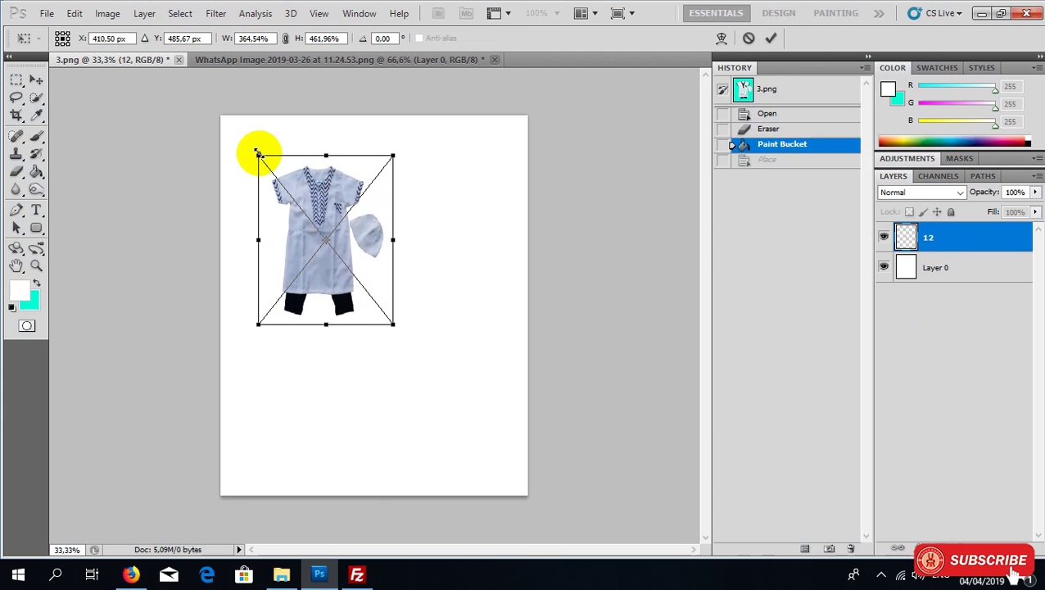
{"action": "left_click_drag", "start_coordinate": [393, 323], "coordinate": [502, 452]}
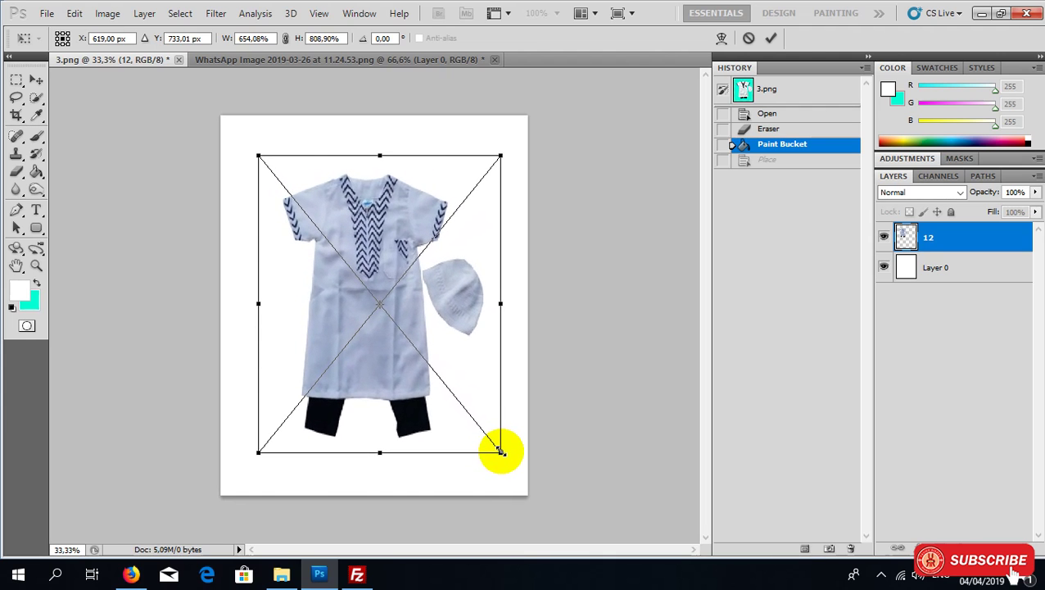
{"action": "left_click_drag", "start_coordinate": [256, 155], "coordinate": [237, 145]}
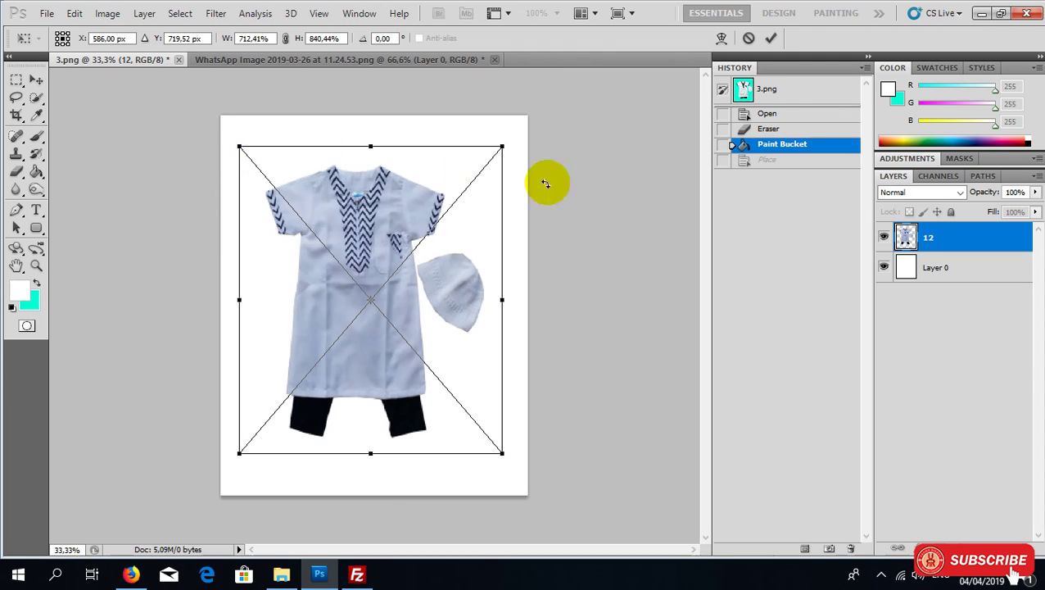
{"action": "key", "text": "Right"}
{"action": "key", "text": "Right"}
{"action": "key", "text": "Right"}
{"action": "key", "text": "Right"}
{"action": "key", "text": "Right"}
{"action": "key", "text": "Right"}
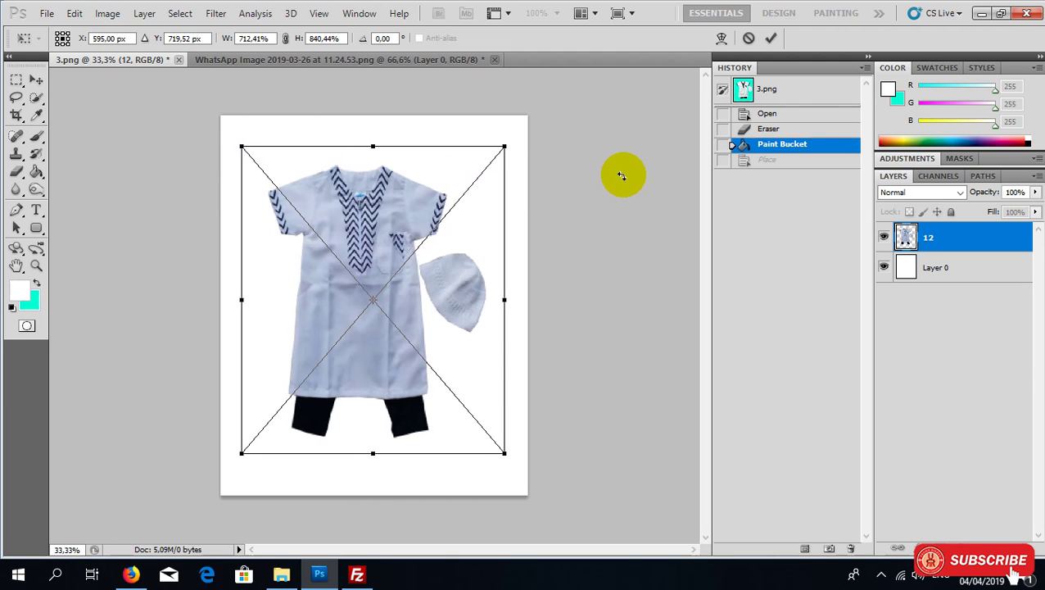
{"action": "key", "text": "Left"}
{"action": "key", "text": "Left"}
{"action": "key", "text": "Left"}
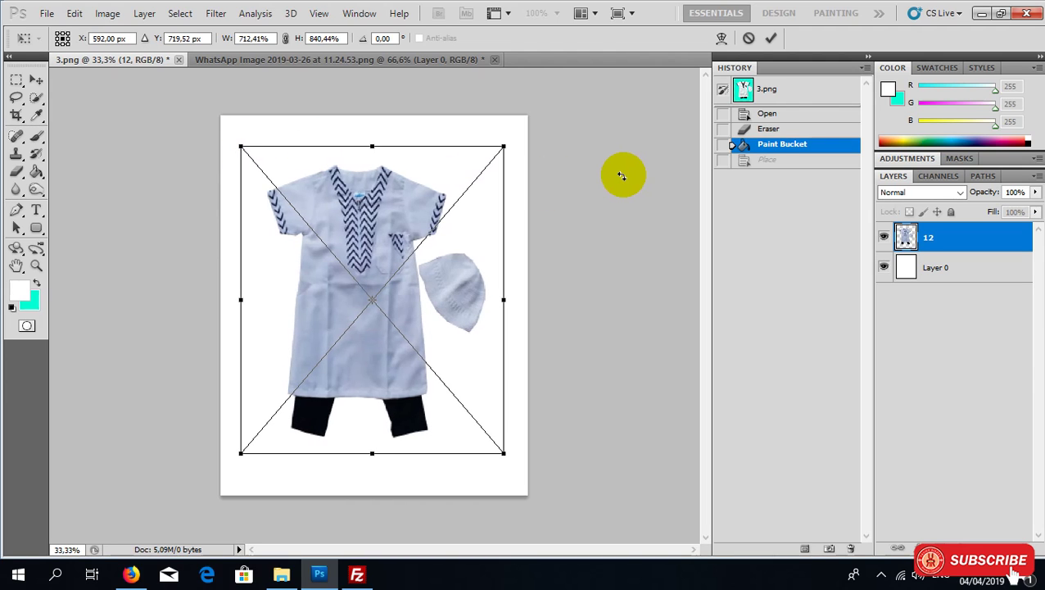
{"action": "key", "text": "Down"}
{"action": "key", "text": "Down"}
{"action": "key", "text": "Down"}
{"action": "key", "text": "Down"}
{"action": "key", "text": "Down"}
{"action": "key", "text": "Down"}
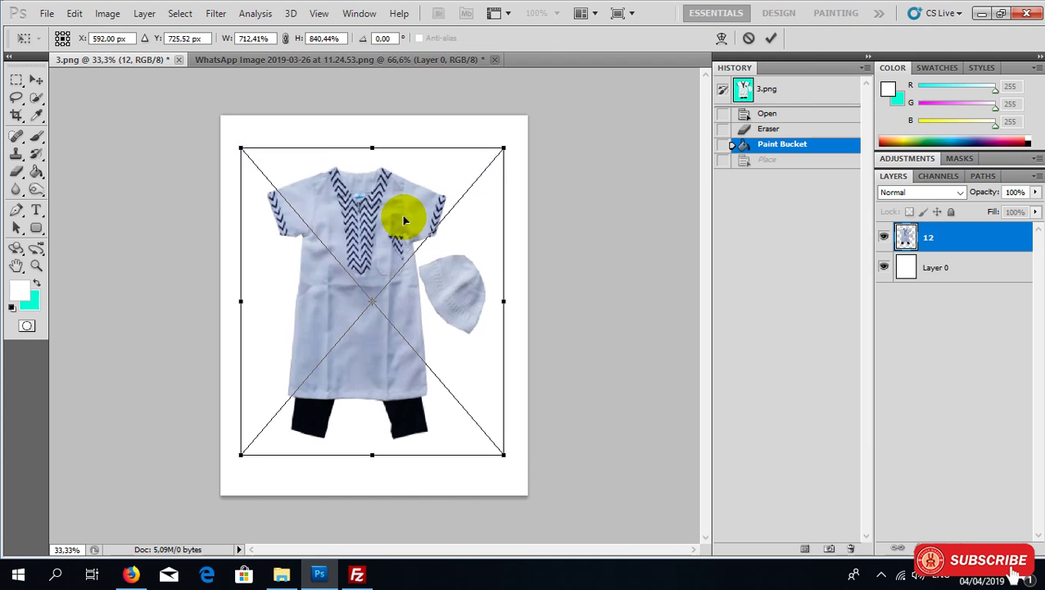
{"action": "right_click", "coordinate": [402, 215]}
{"action": "left_click", "coordinate": [431, 228]}
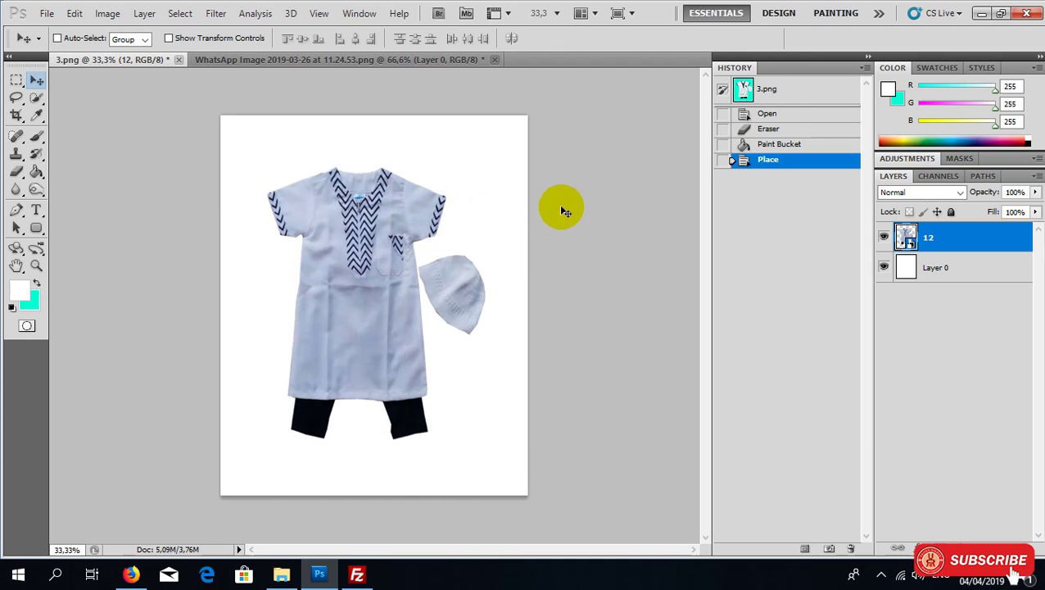
Step: Start saving the image under a new name with JPEG as the format
{"action": "left_click", "coordinate": [47, 13]}
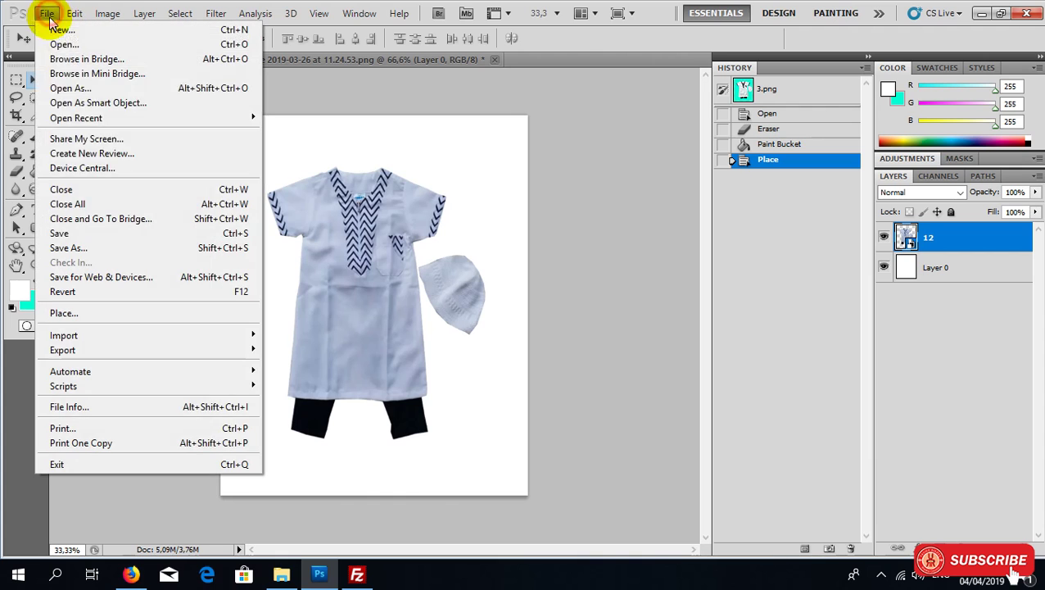
{"action": "left_click", "coordinate": [76, 247]}
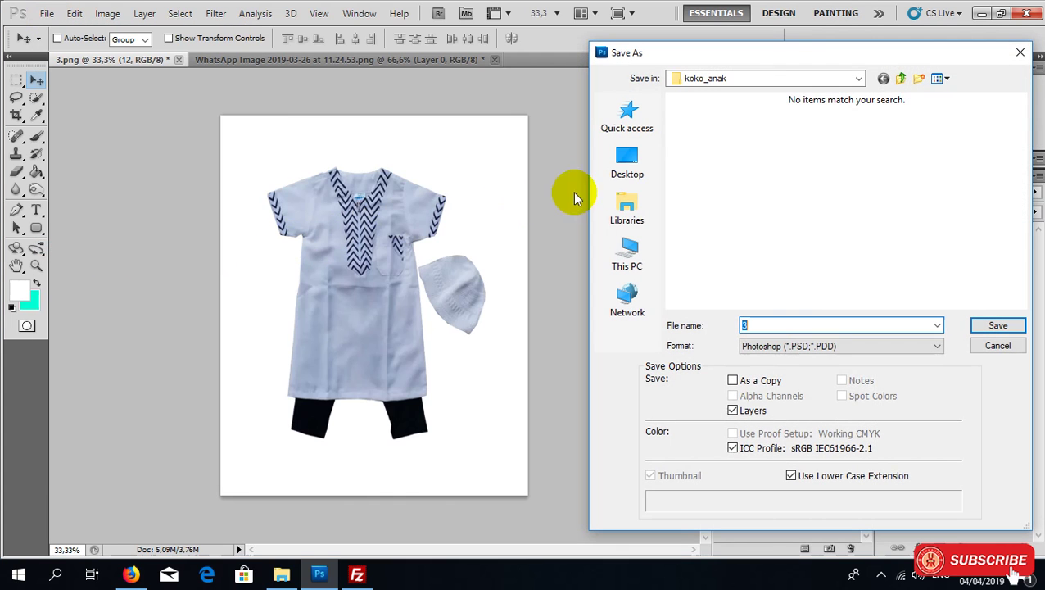
{"action": "left_click", "coordinate": [753, 346]}
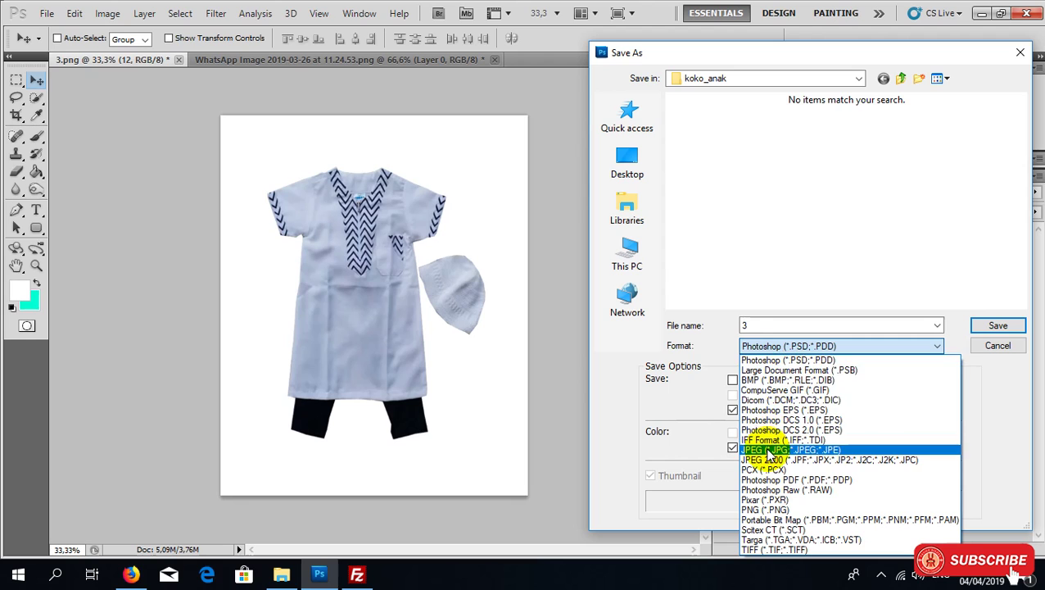
{"action": "left_click", "coordinate": [774, 449]}
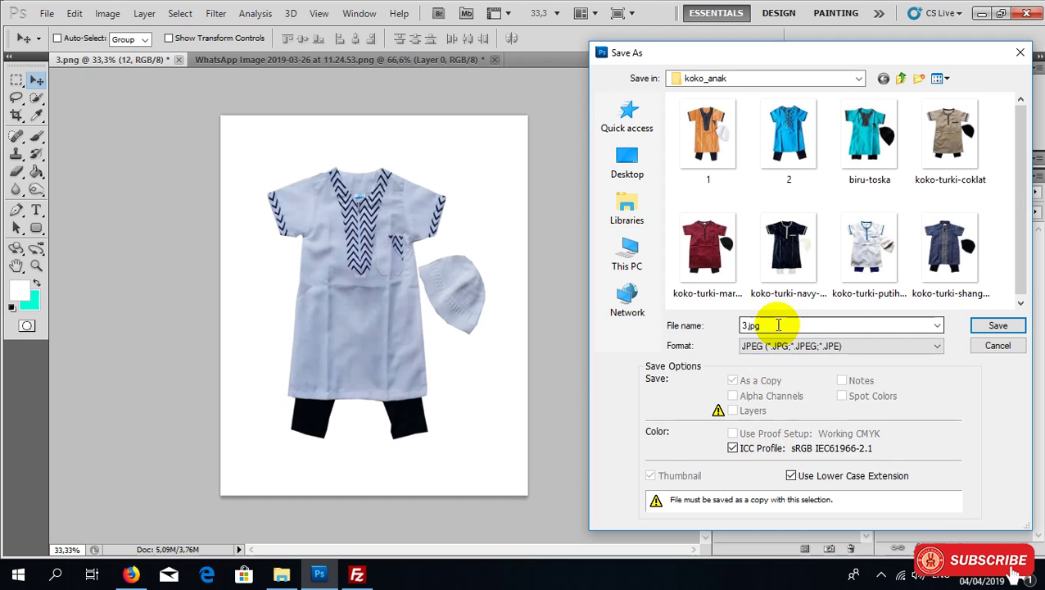
Step: Save it as '12' in New folder on SYSTEM (C:), accepting the default JPEG options
{"action": "left_click", "coordinate": [628, 255]}
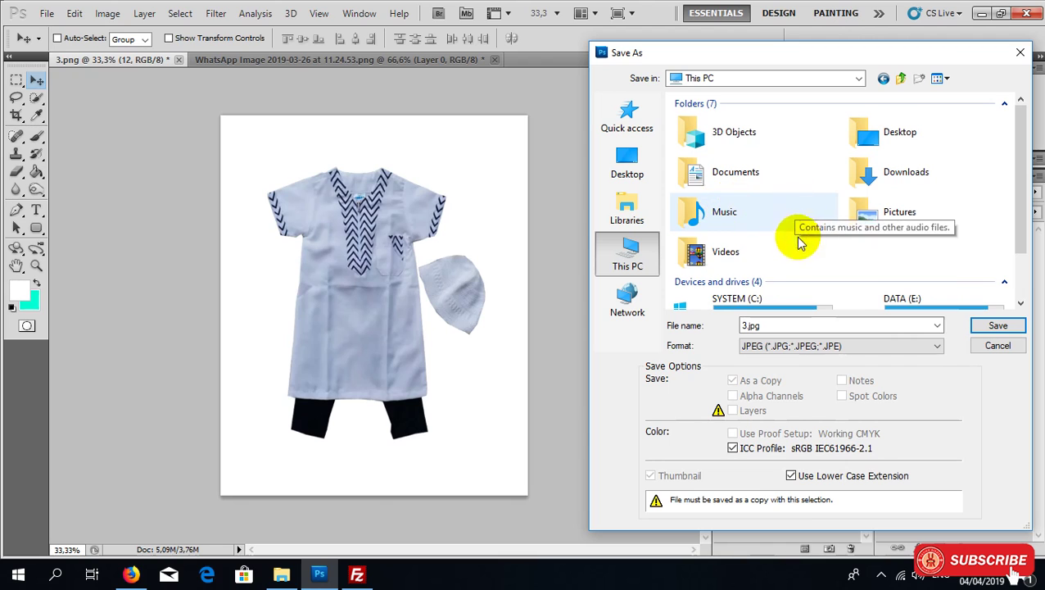
{"action": "scroll", "coordinate": [800, 240], "scroll_direction": "down", "scroll_amount": 1}
{"action": "left_click", "coordinate": [728, 254]}
{"action": "double_click", "coordinate": [728, 254]}
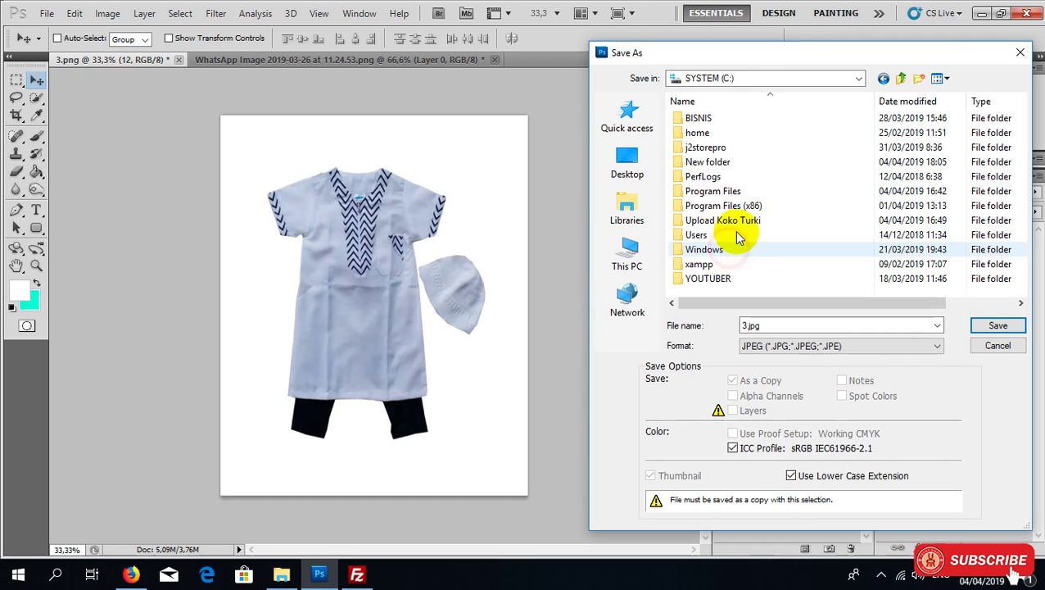
{"action": "double_click", "coordinate": [705, 162]}
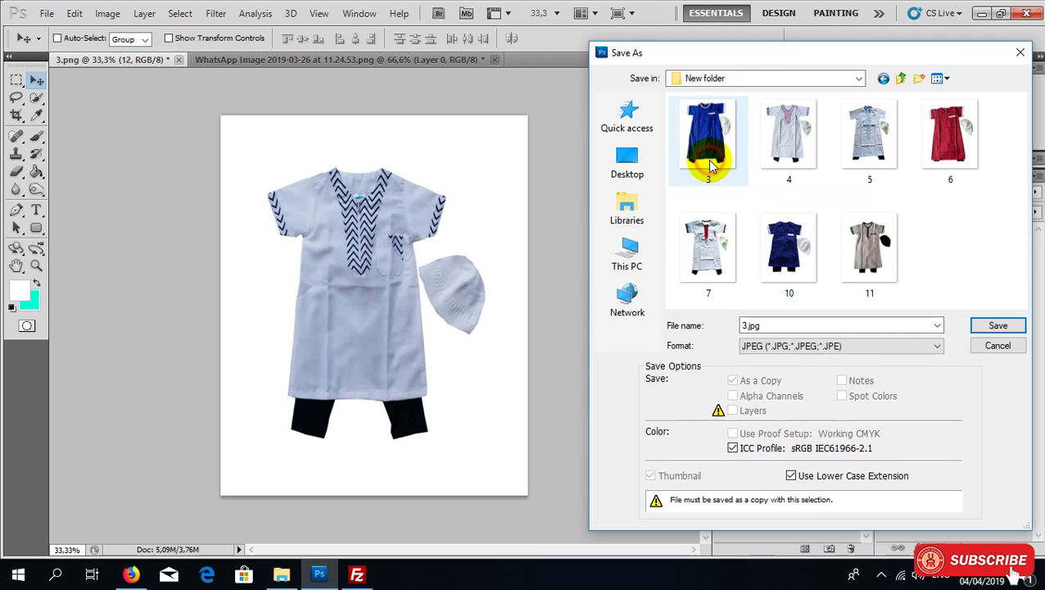
{"action": "left_click", "coordinate": [798, 326]}
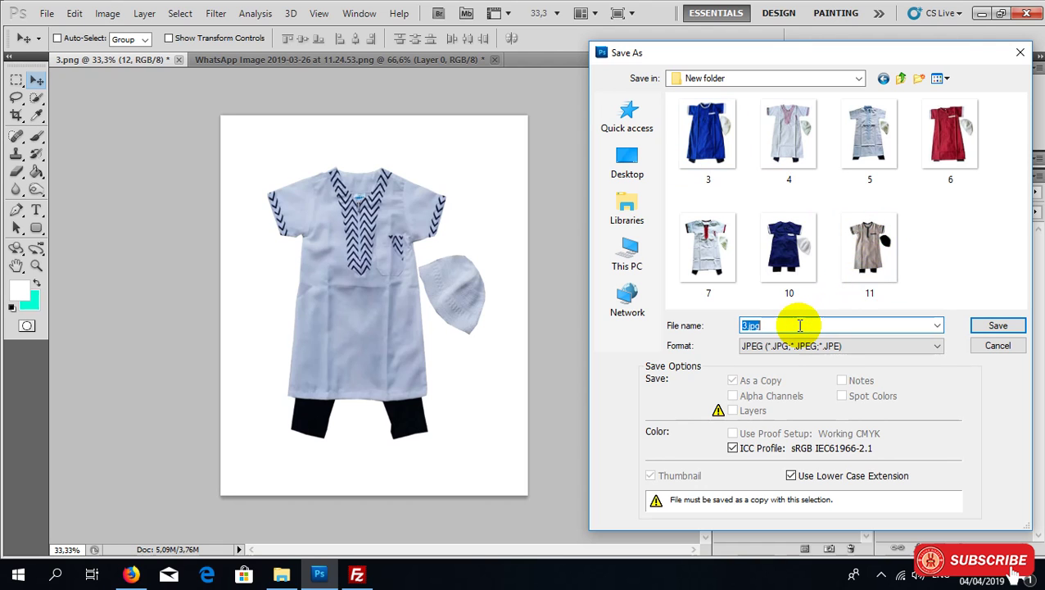
{"action": "type", "text": "12"}
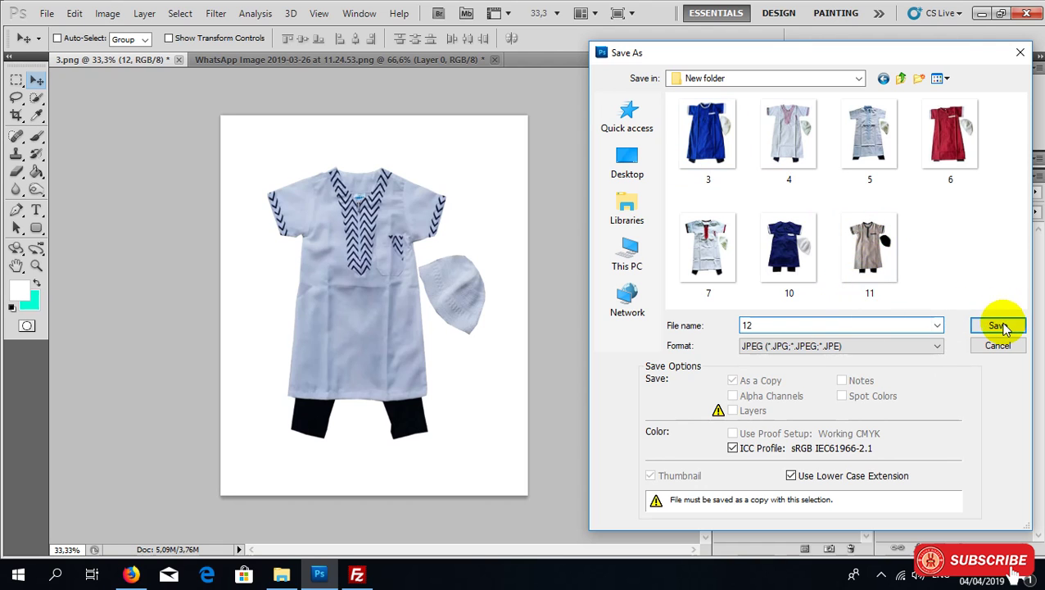
{"action": "left_click", "coordinate": [1001, 327]}
{"action": "left_click", "coordinate": [602, 145]}
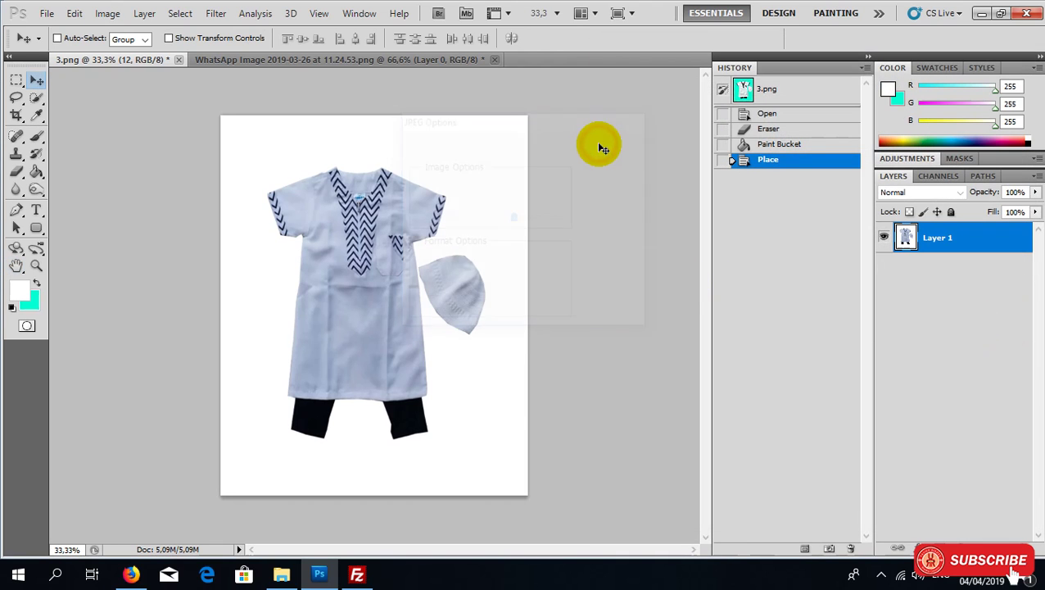